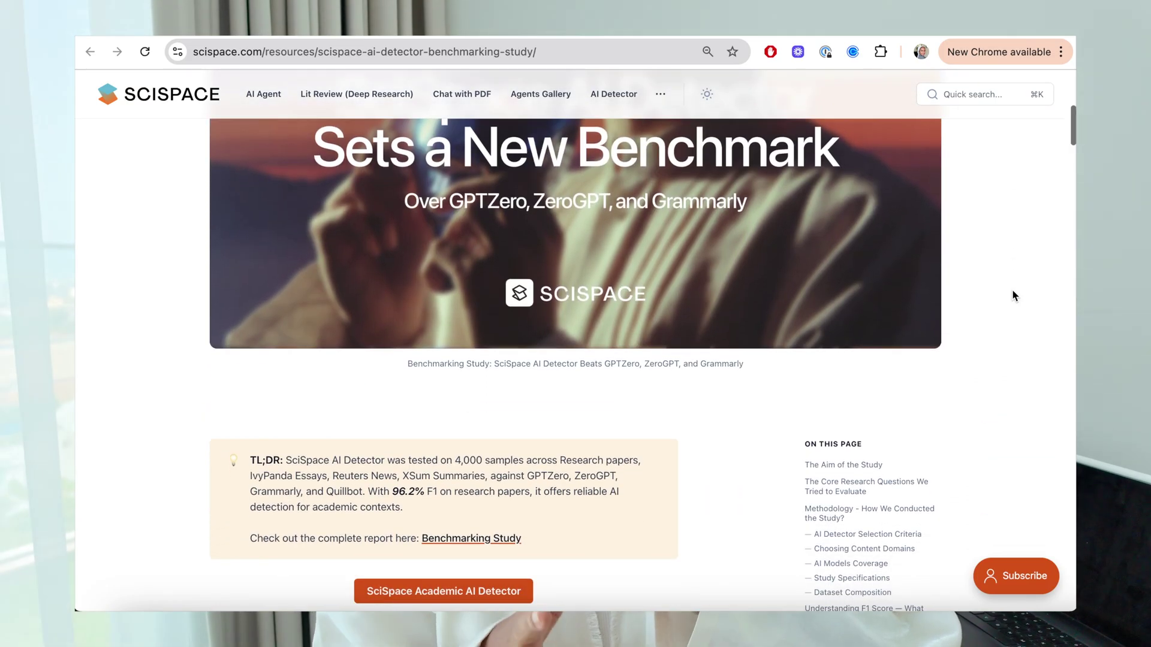
Step: Scroll down the article through The Aim of the Study toward the RQ1 ranking table
scroll(1015, 297, down, 5)
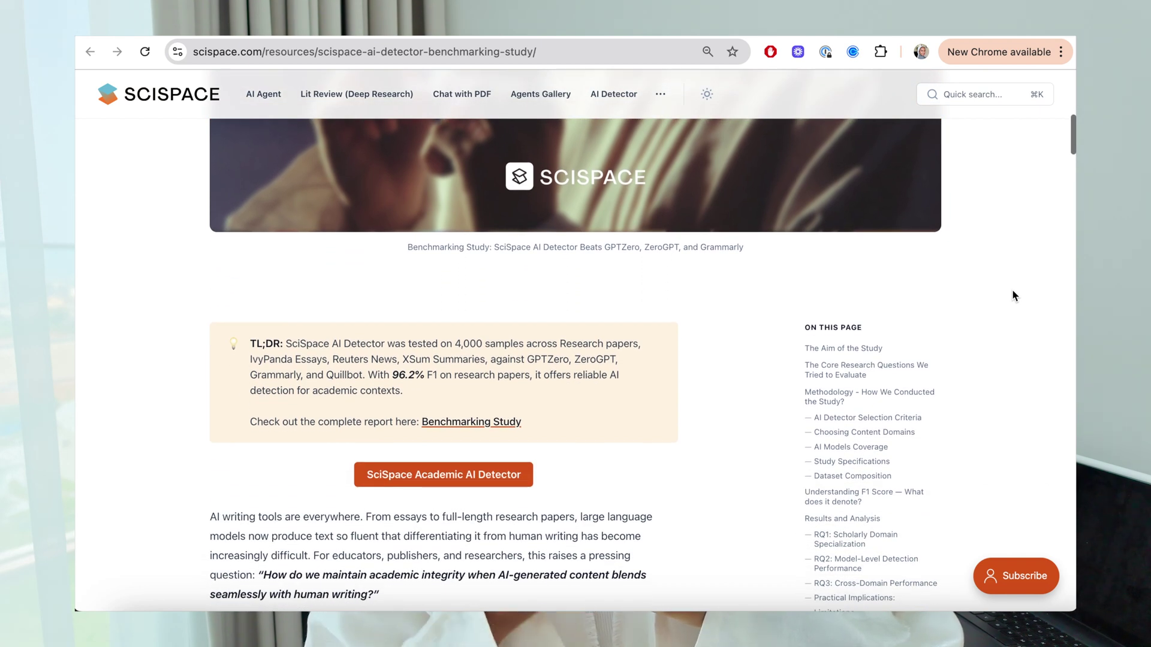
scroll(1014, 296, down, 5)
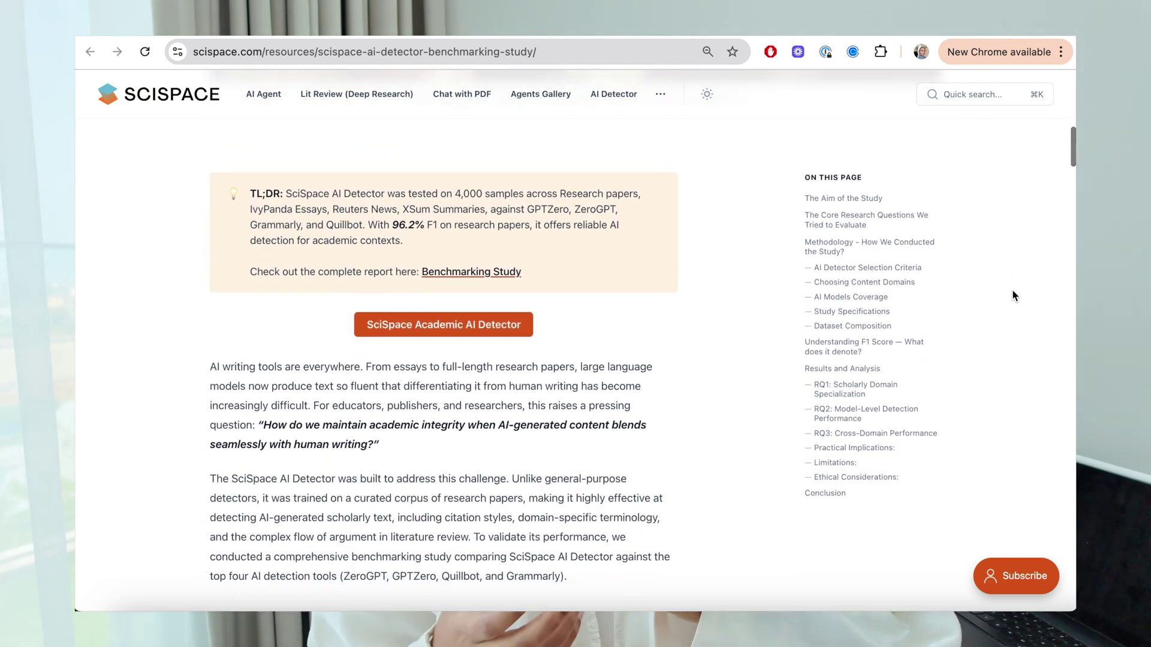
scroll(1014, 296, down, 4)
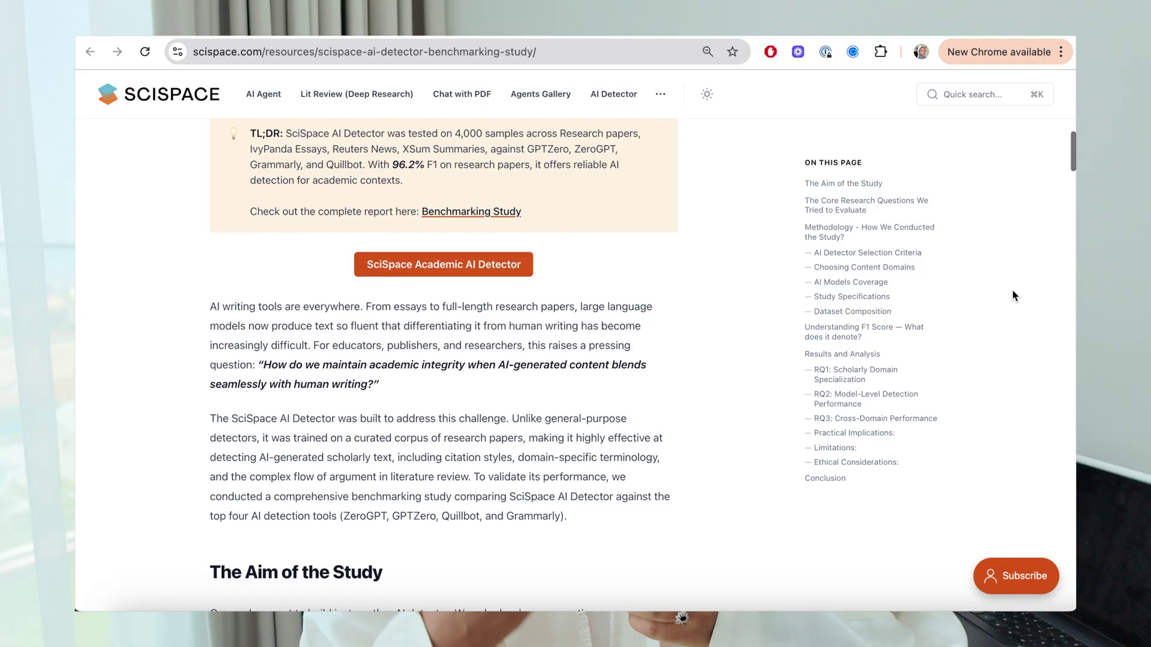
scroll(1014, 296, down, 7)
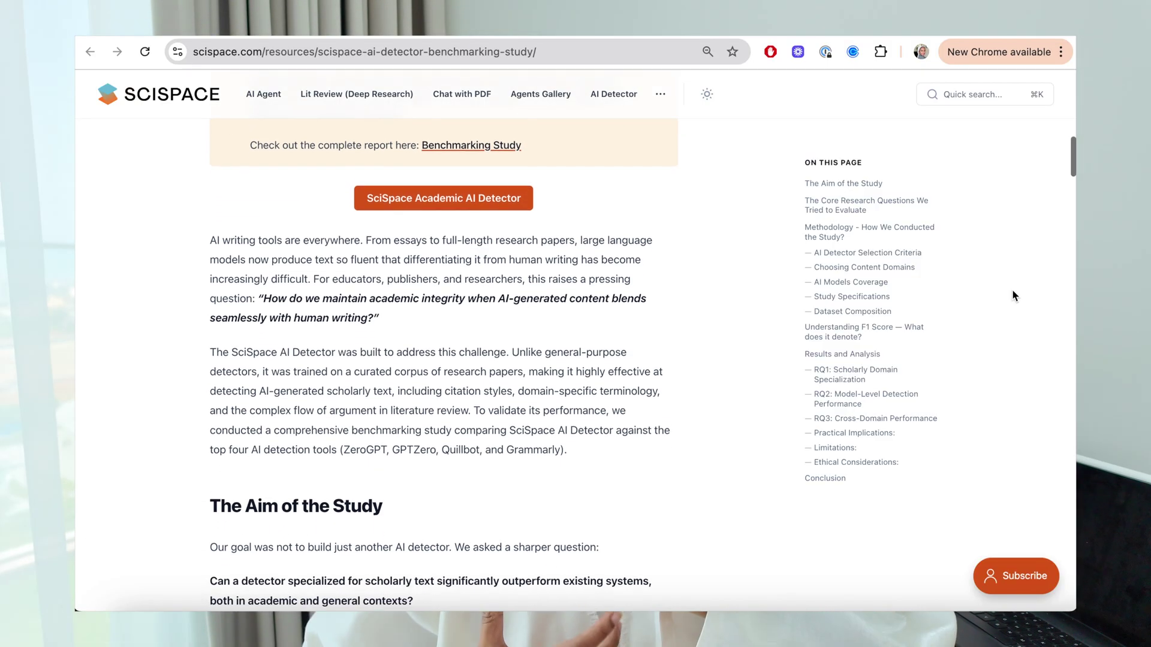
scroll(1014, 296, down, 3)
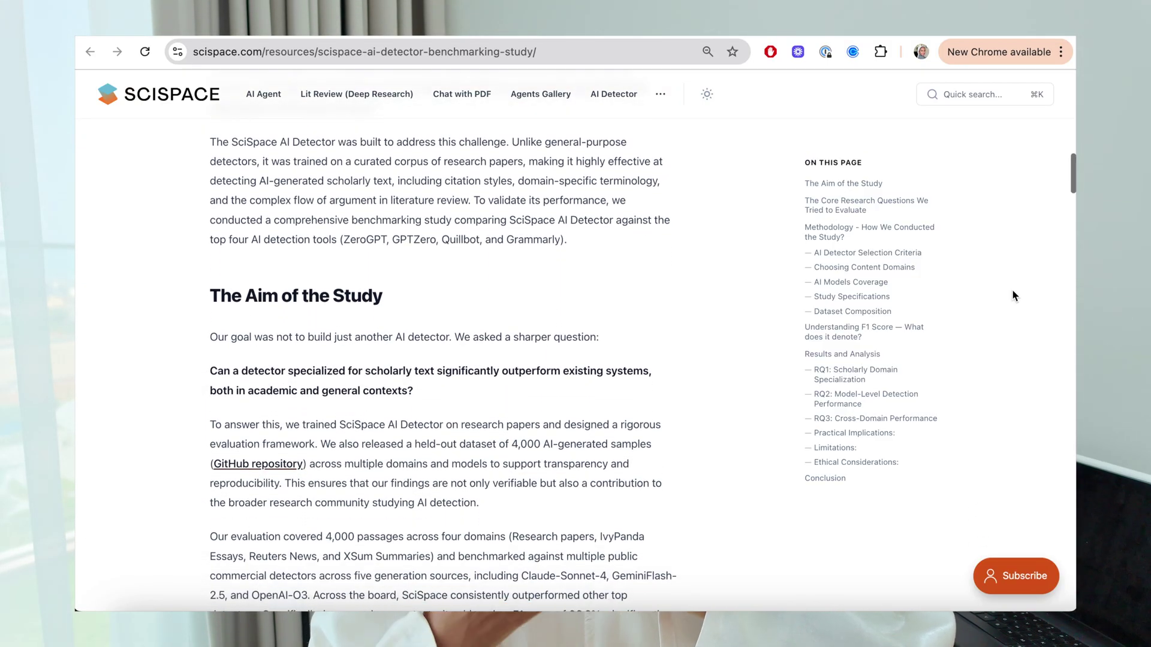
scroll(1014, 296, down, 2)
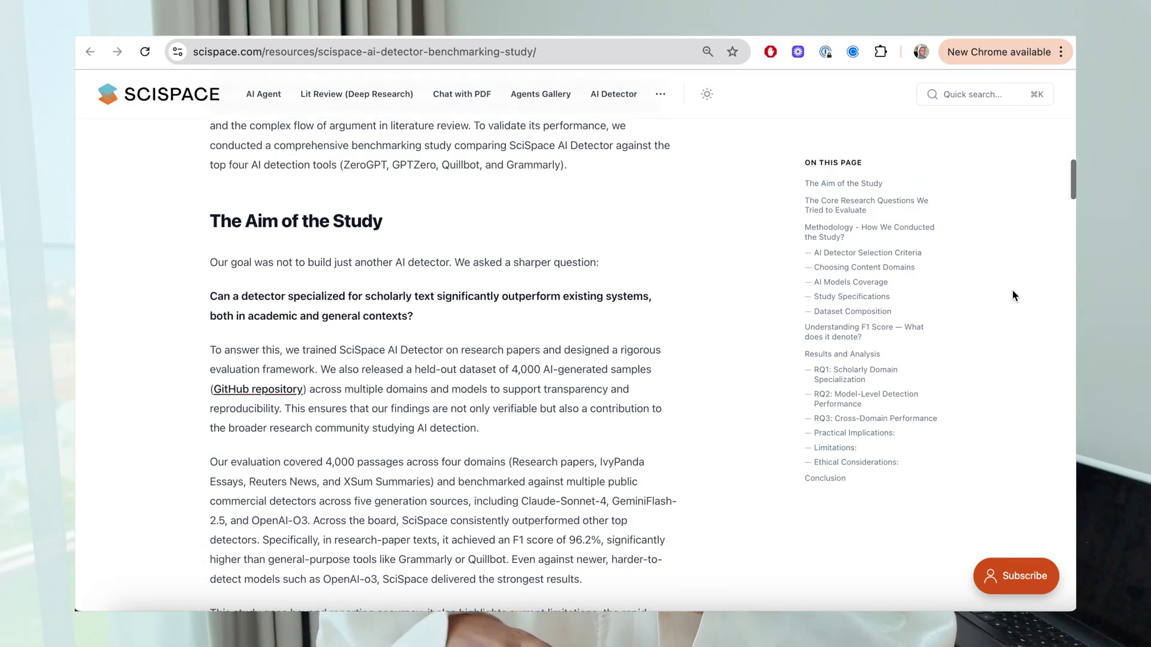
scroll(1015, 296, down, 11)
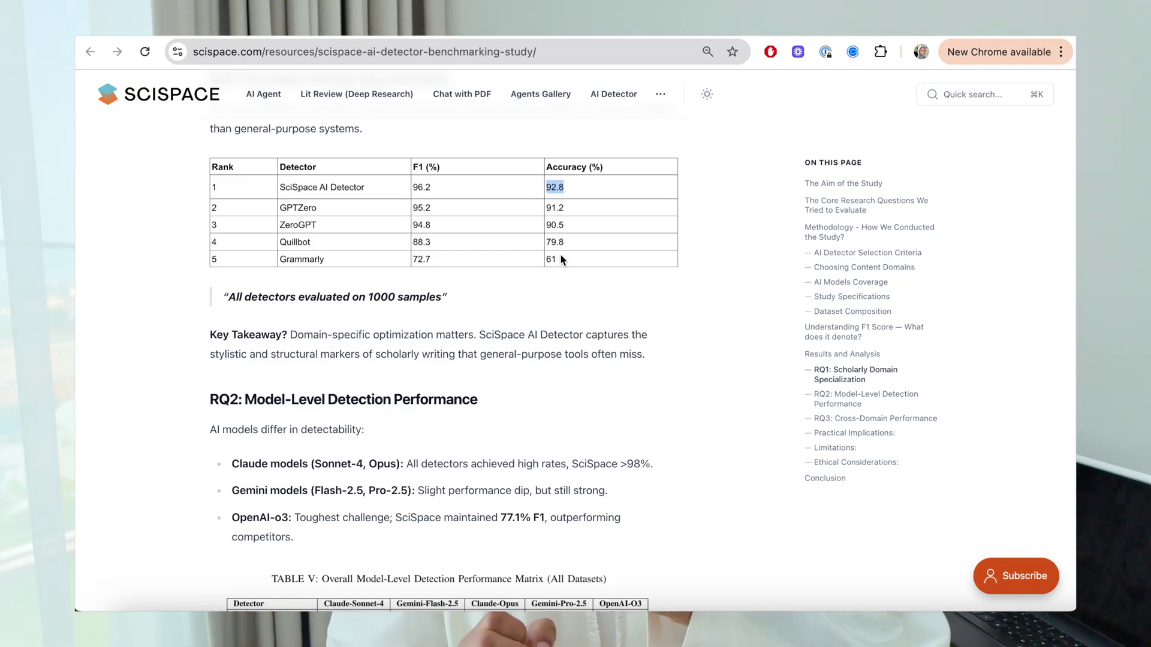
Step: Highlight Grammarly's and SciSpace AI Detector's scores in the RQ1 table, then enlarge the Fig. 1 chart
drag(438, 267, 248, 269)
drag(264, 188, 469, 193)
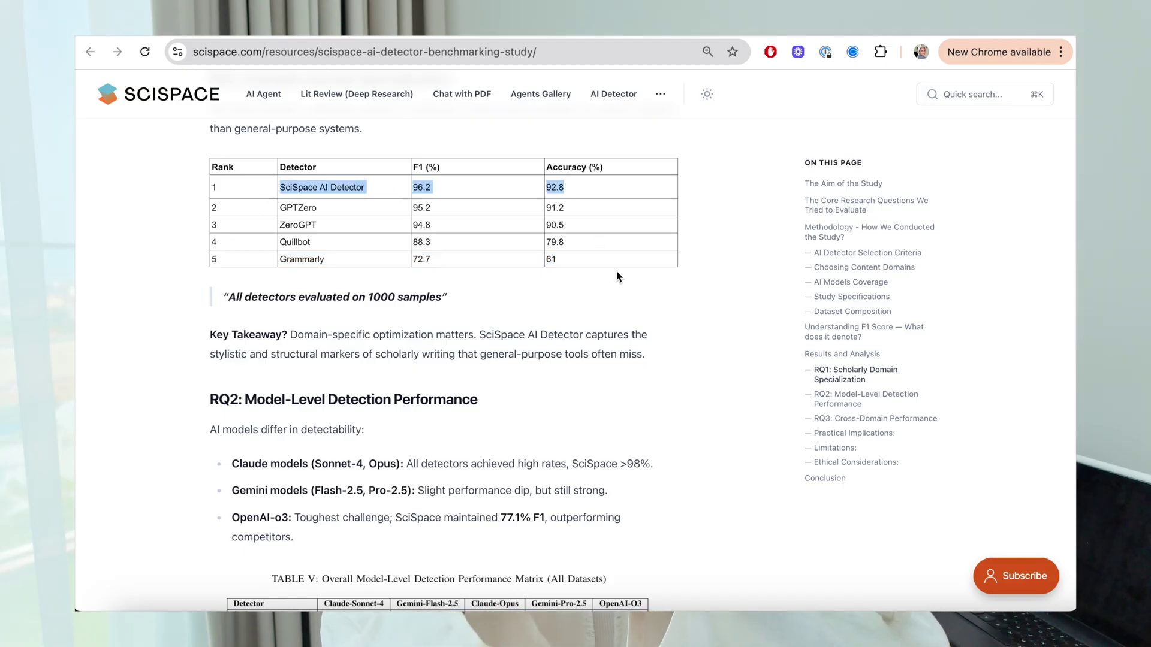
scroll(620, 277, down, 7)
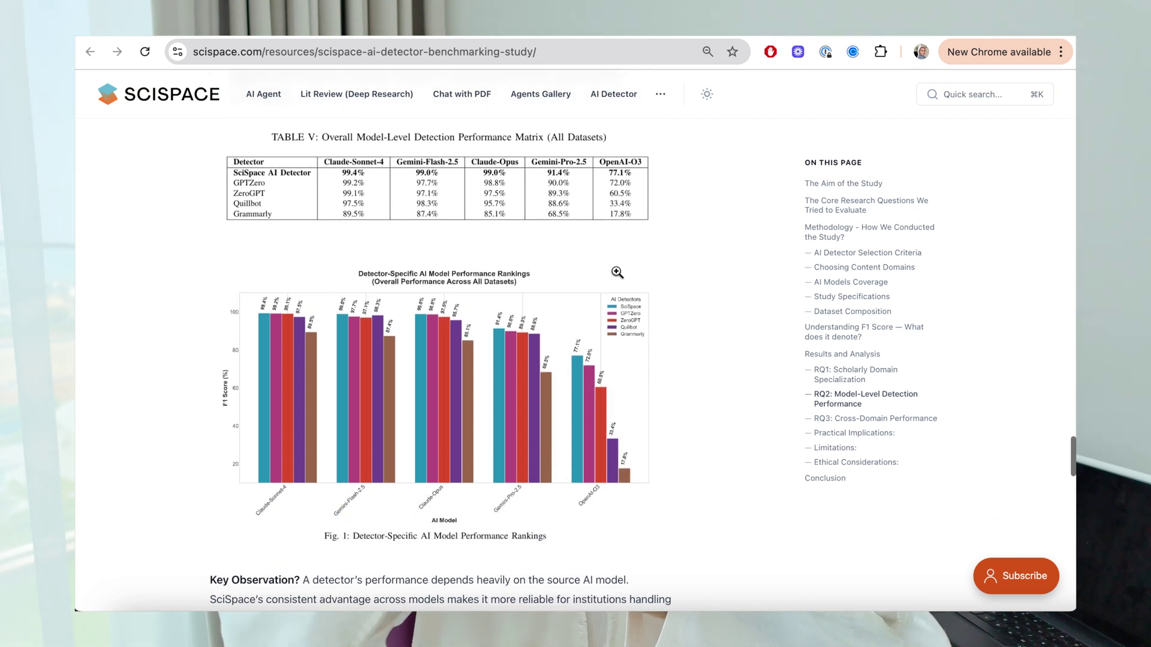
click(401, 361)
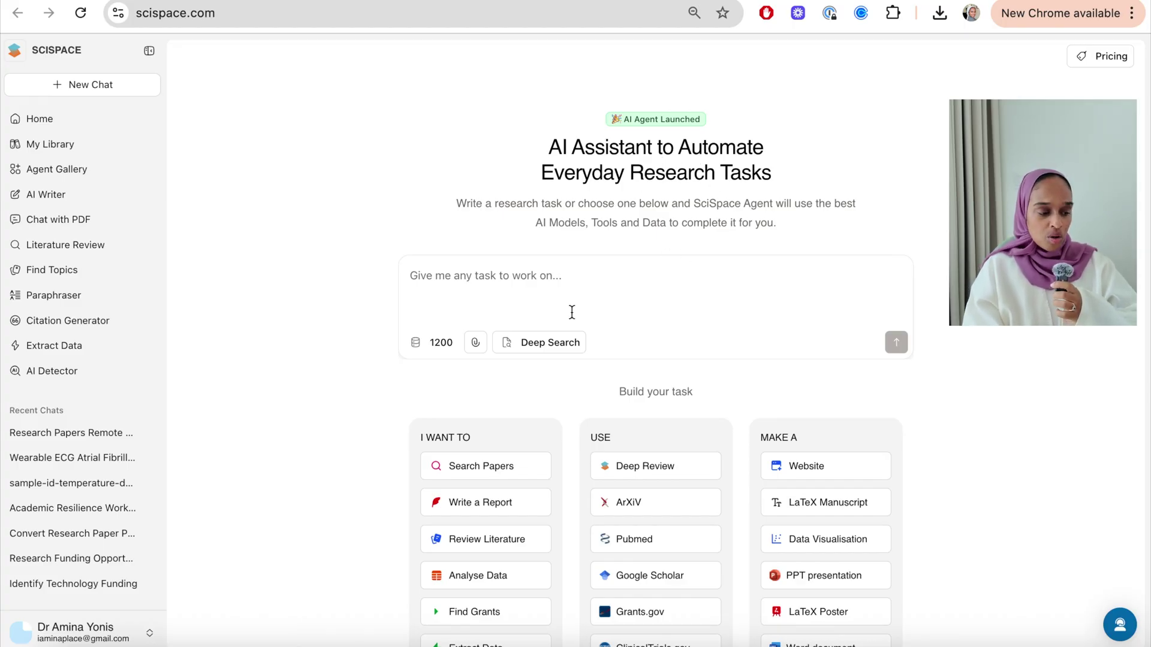
scroll(570, 311, down, 2)
click(562, 290)
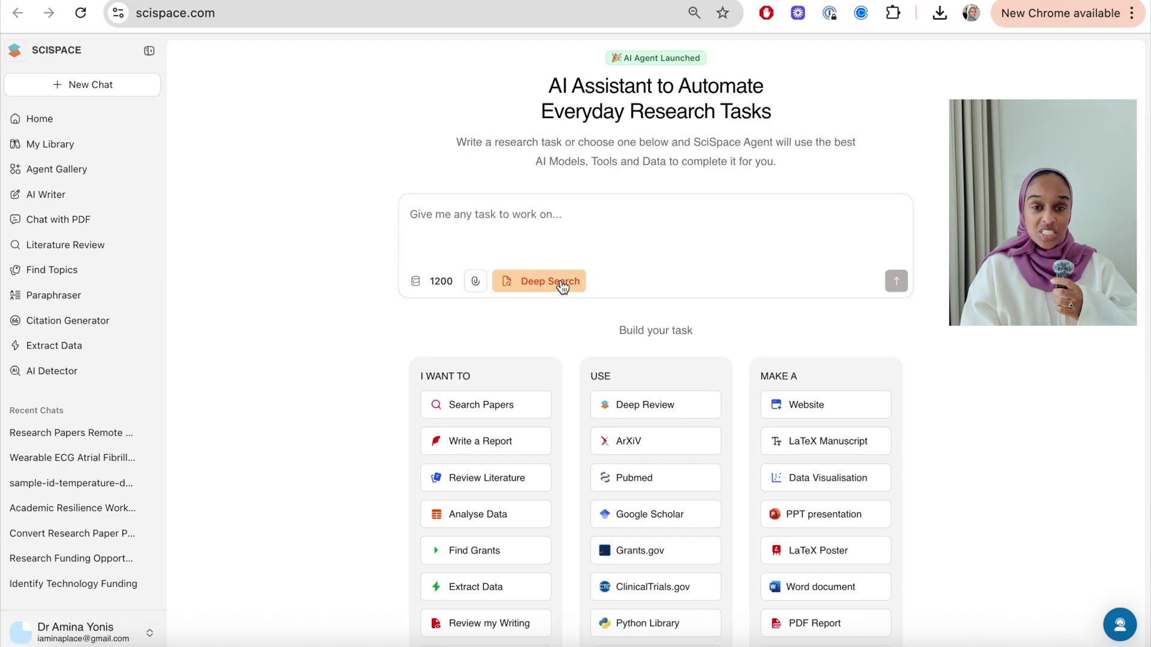
click(560, 285)
scroll(561, 289, down, 2)
scroll(562, 291, down, 1)
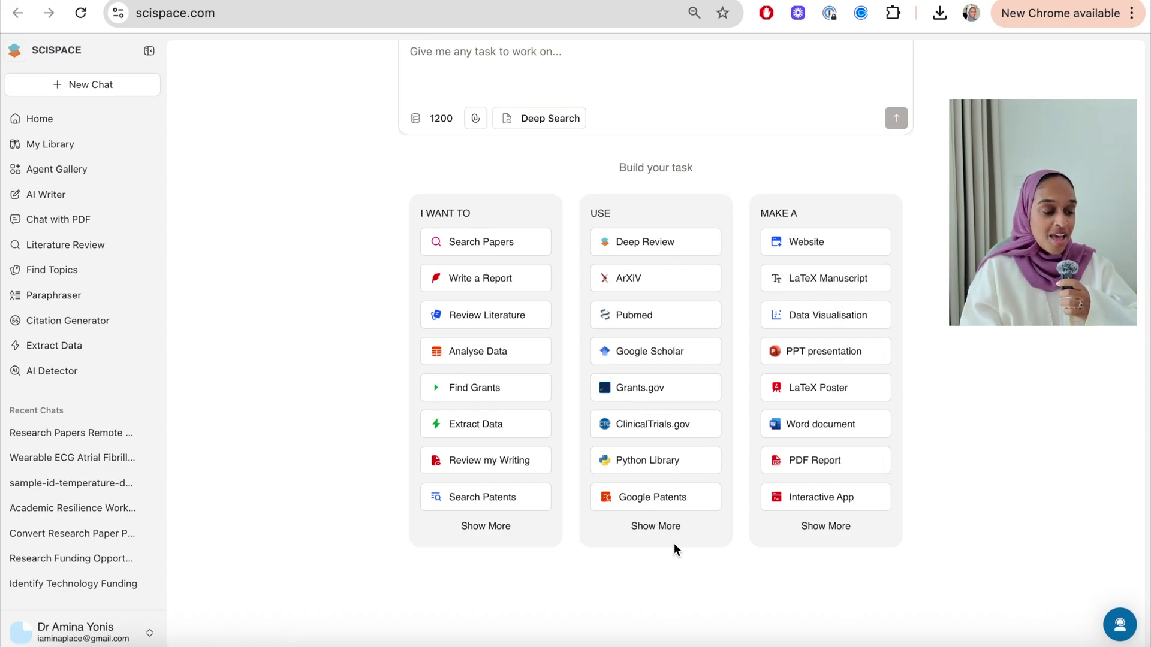
Step: Expand the I WANT TO, USE and MAKE A lists with Show More
click(494, 537)
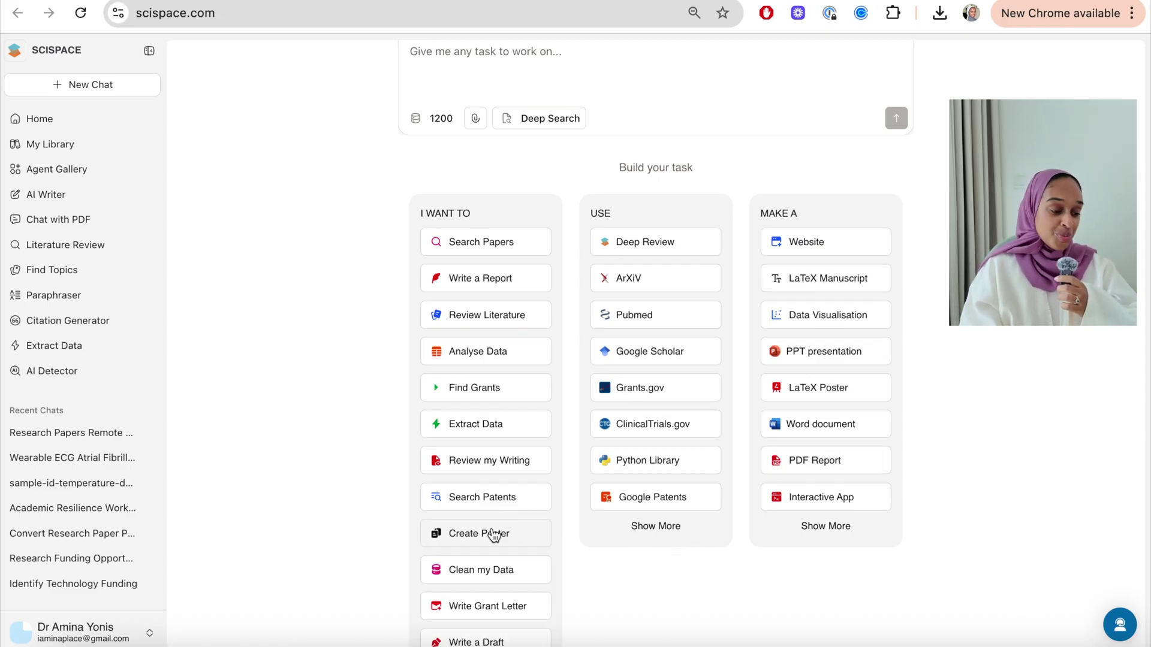
scroll(494, 536, down, 5)
scroll(493, 534, down, 2)
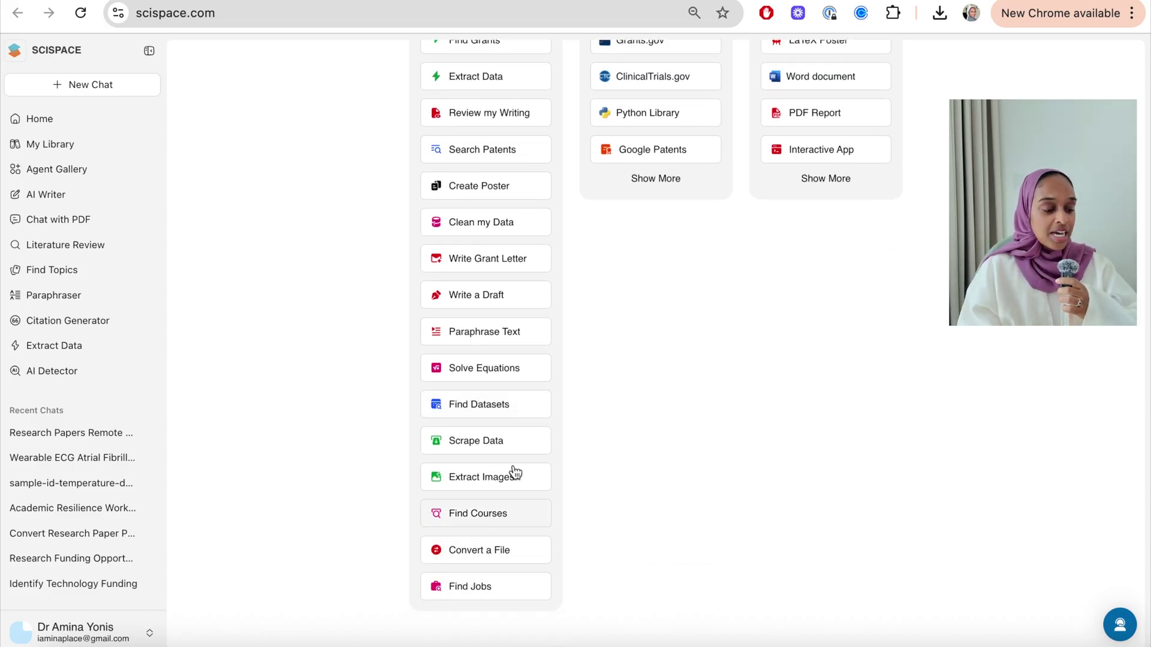
click(668, 179)
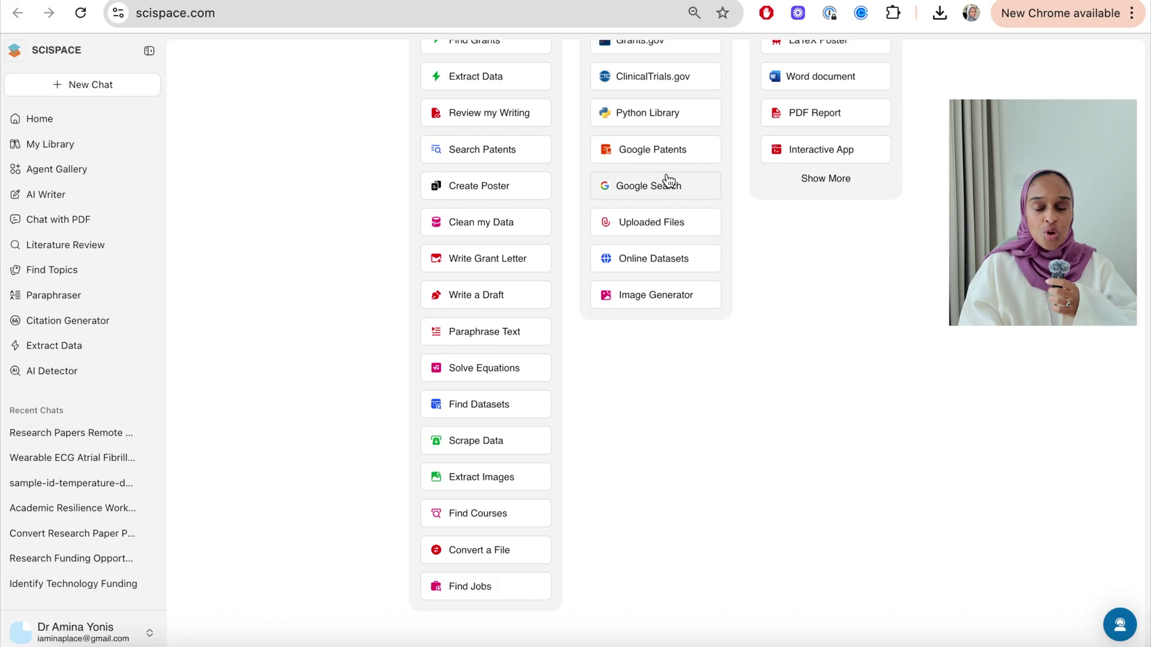
click(807, 180)
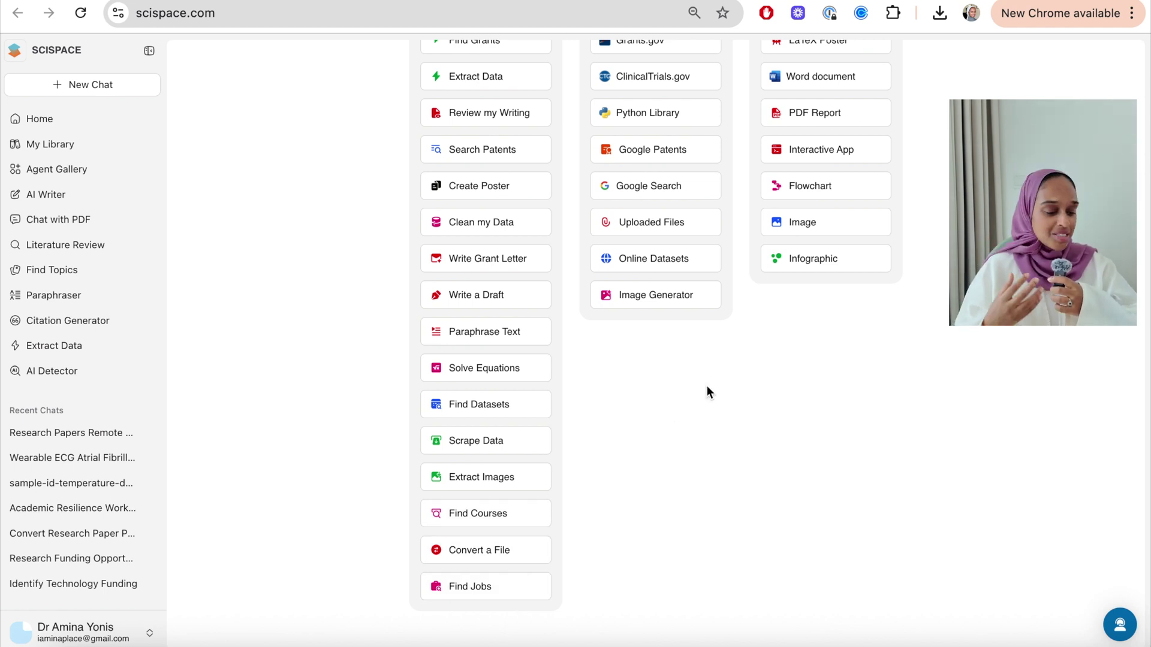
Step: Review the expanded lists, then scroll down toward Popular Tasks used by Researchers
scroll(707, 386, up, 2)
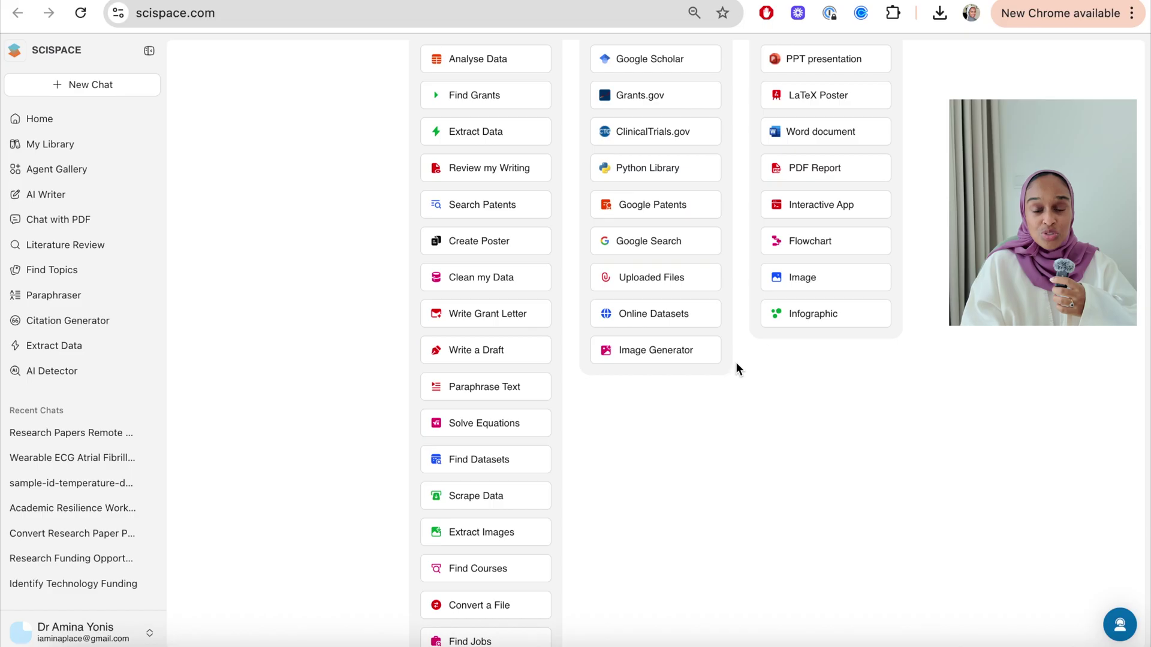
scroll(936, 214, up, 4)
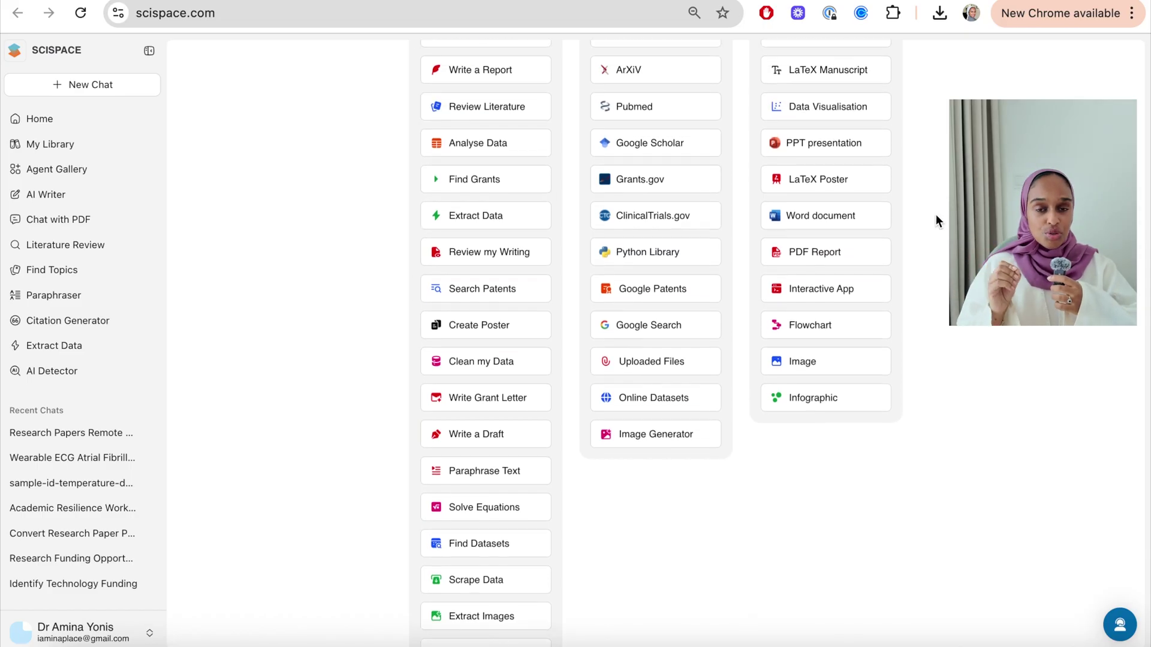
scroll(936, 225, up, 5)
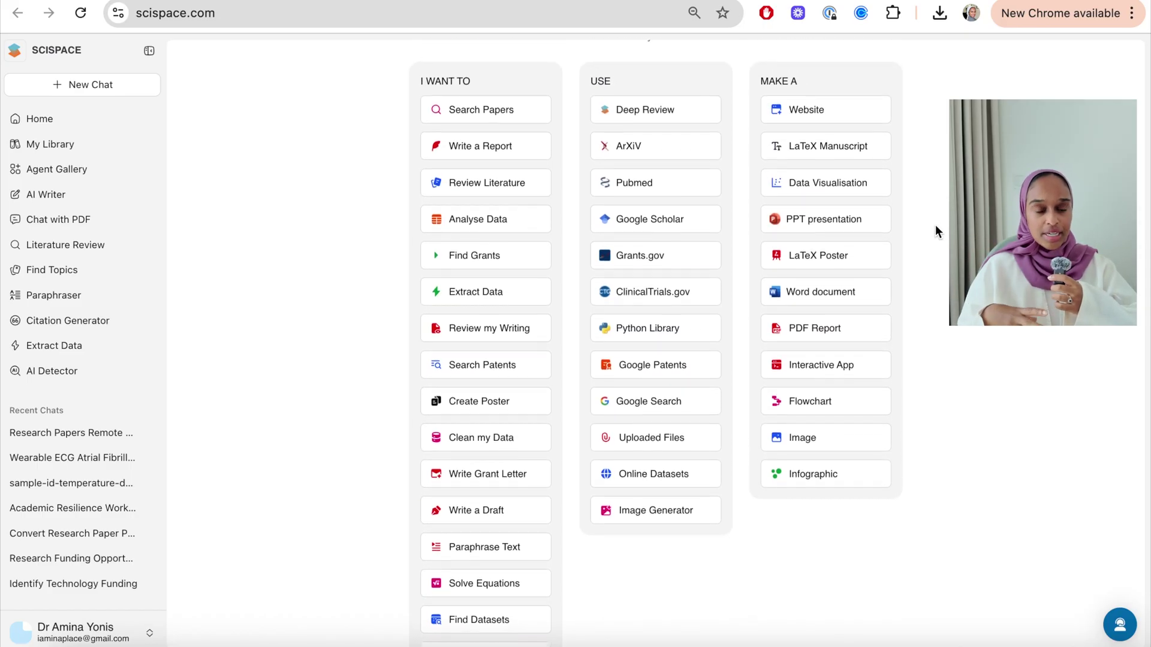
scroll(935, 226, up, 5)
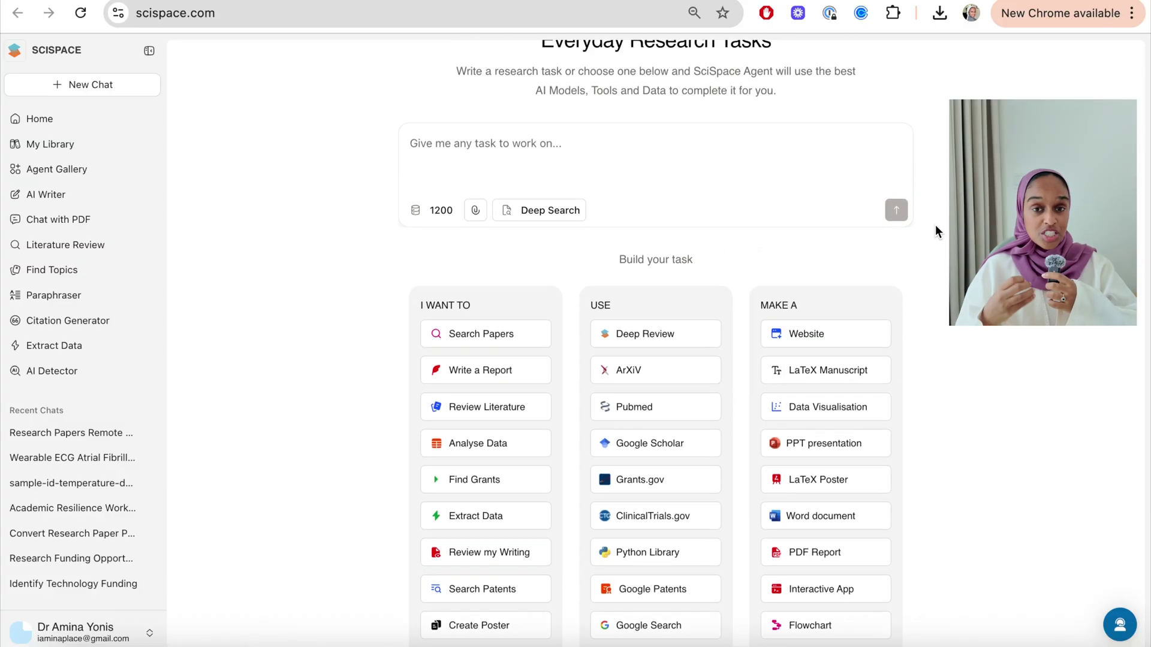
scroll(936, 228, down, 20)
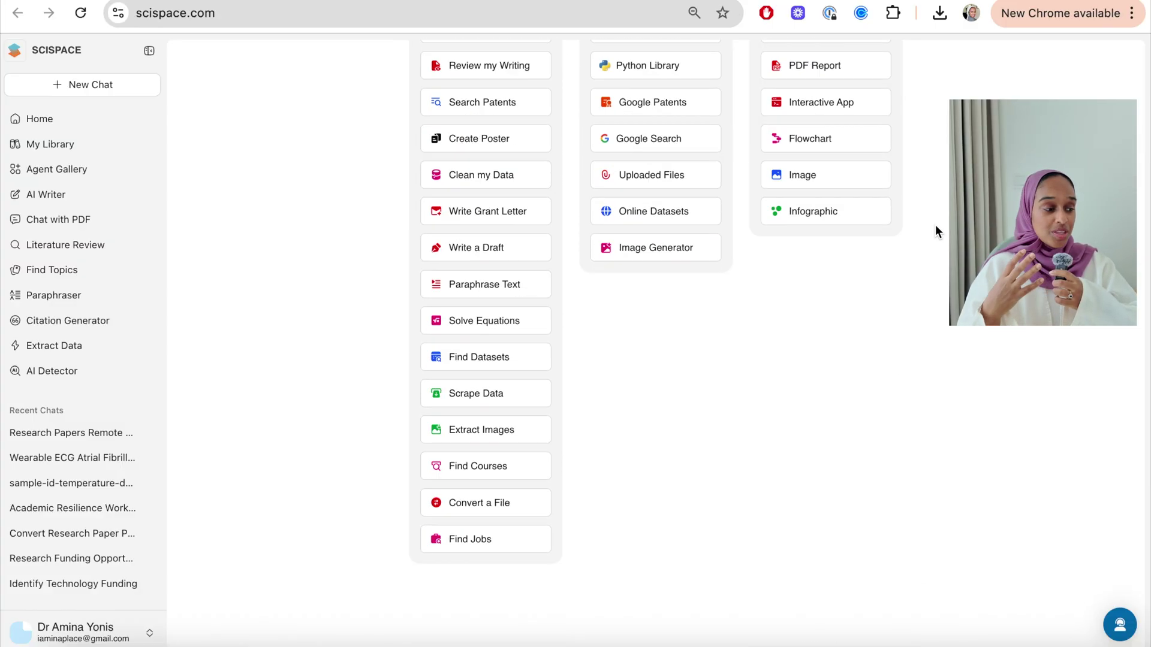
scroll(935, 227, down, 12)
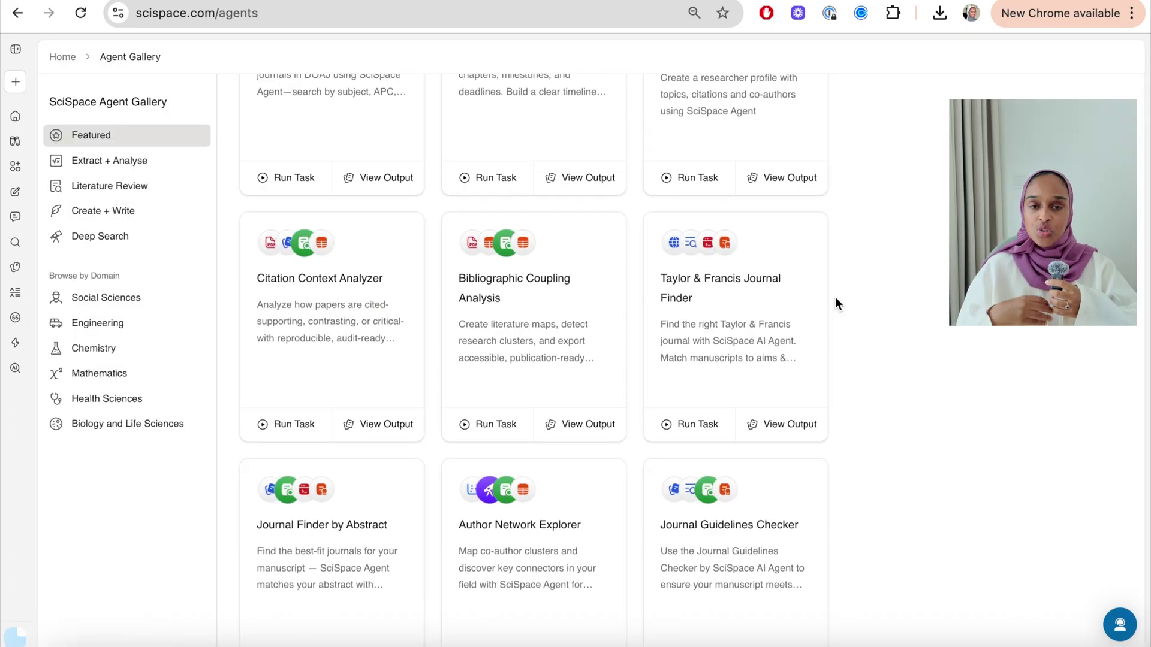
scroll(836, 296, down, 4)
Step: Scroll the Agent Gallery down to the Thesis Writer card and run it with its example prompt
scroll(836, 298, down, 5)
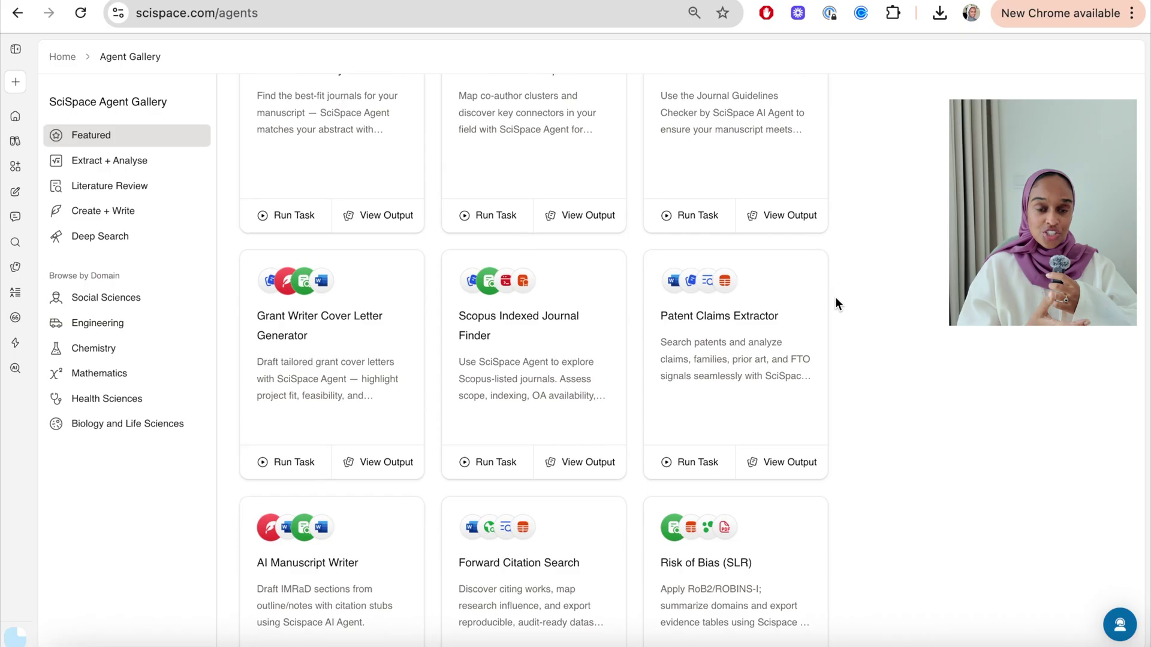
scroll(846, 329, down, 2)
scroll(847, 335, down, 5)
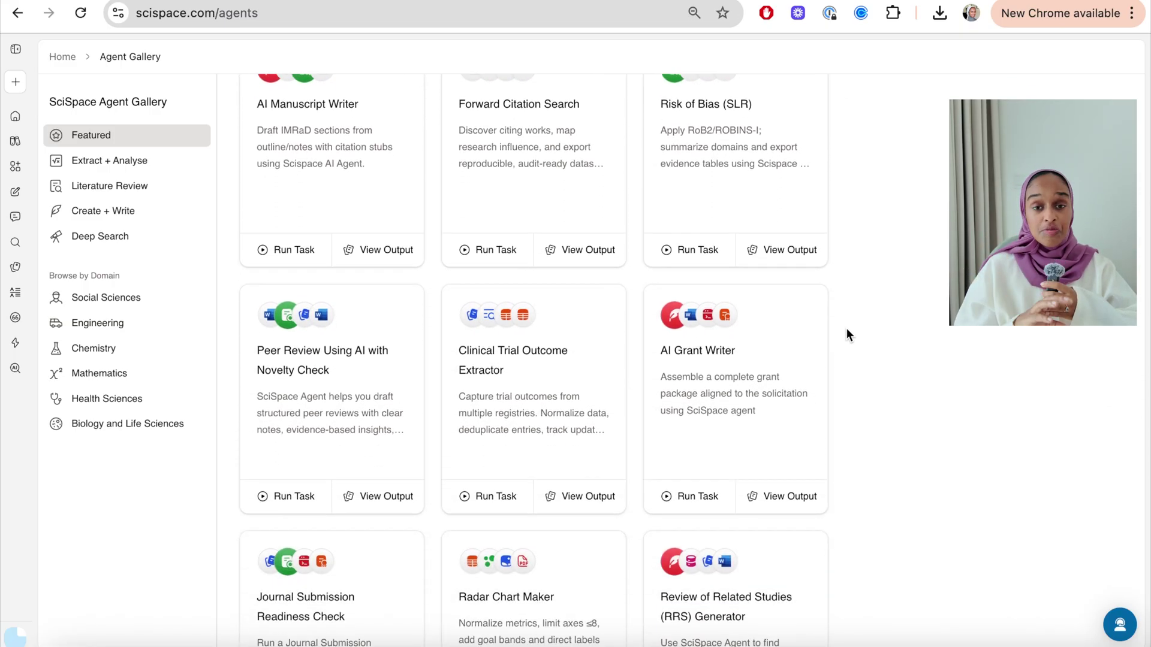
scroll(847, 334, down, 3)
scroll(846, 334, down, 5)
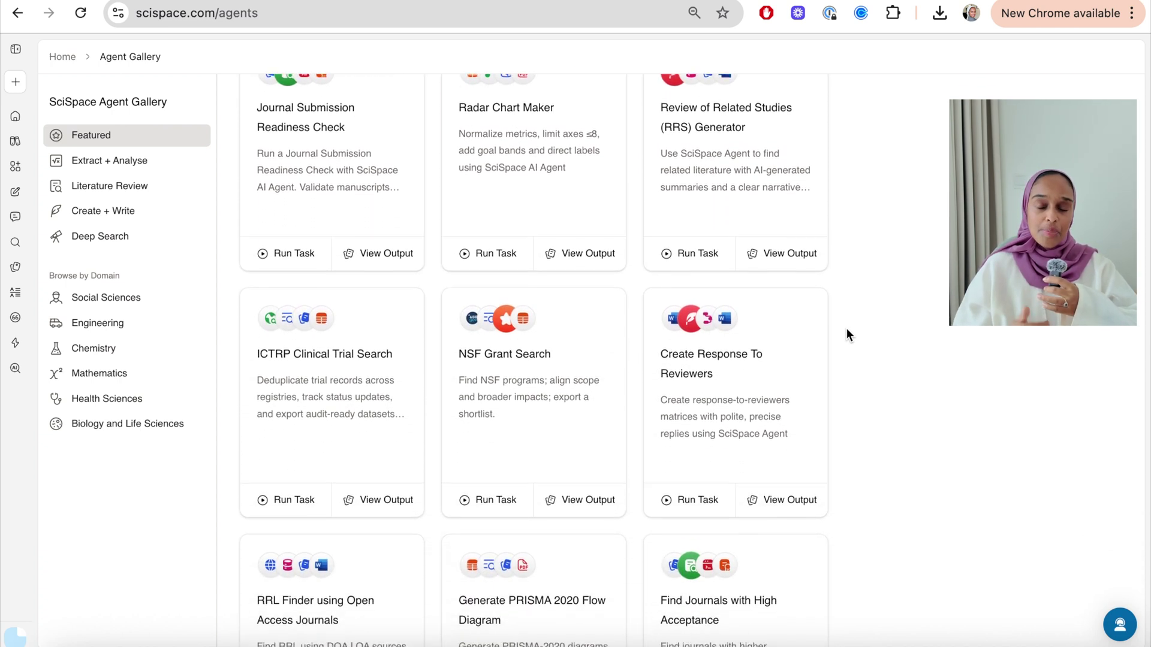
scroll(846, 335, down, 5)
scroll(847, 333, down, 6)
scroll(847, 334, down, 4)
scroll(846, 333, down, 3)
scroll(847, 326, down, 5)
scroll(847, 327, down, 3)
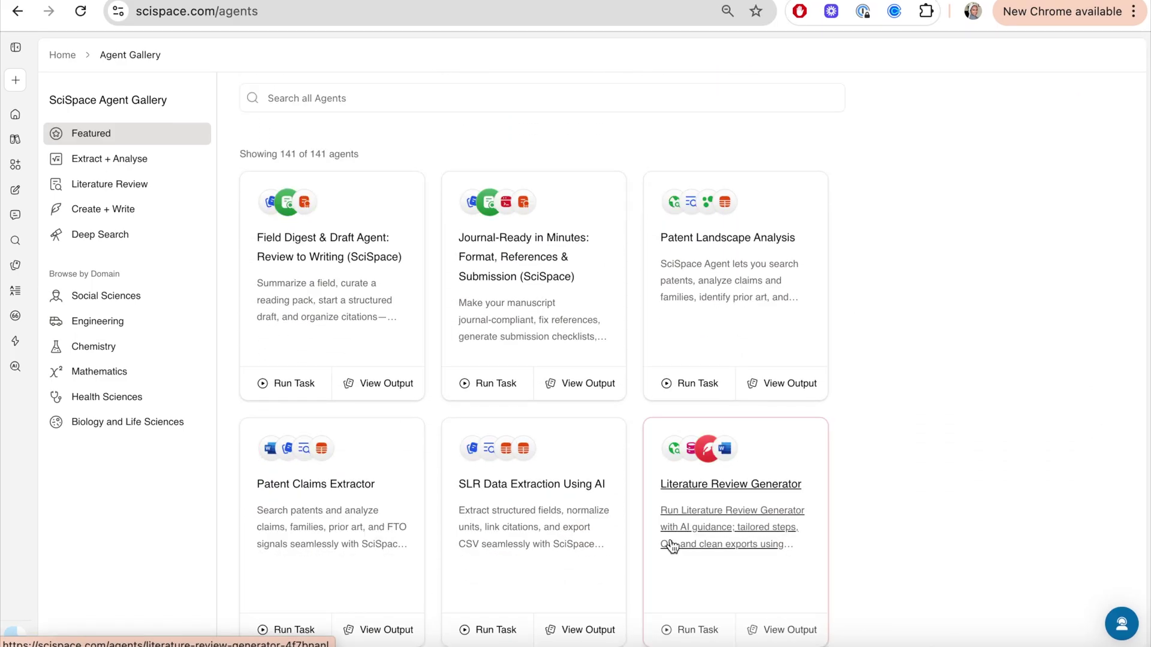
scroll(869, 356, down, 1)
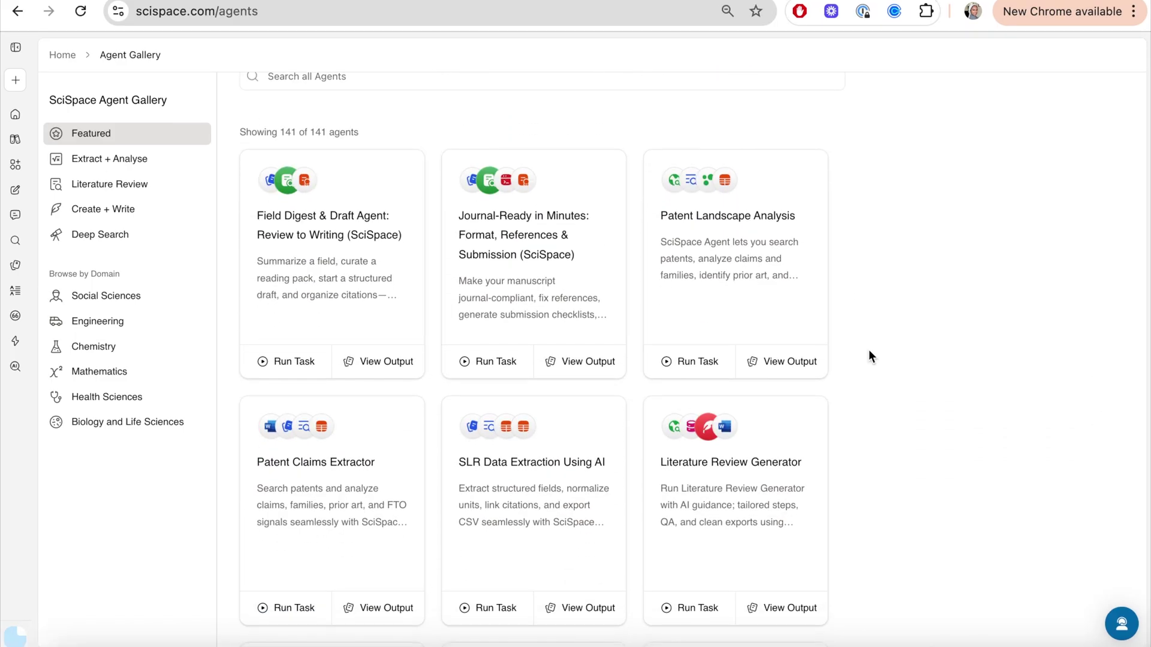
scroll(870, 351, down, 2)
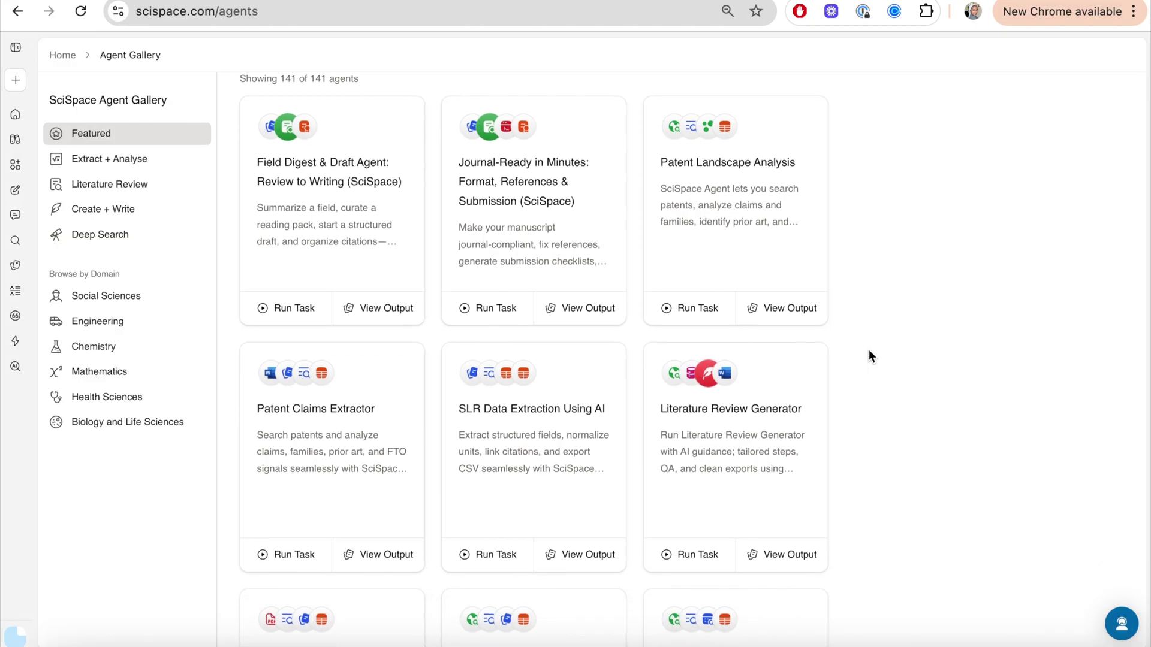
scroll(868, 350, down, 3)
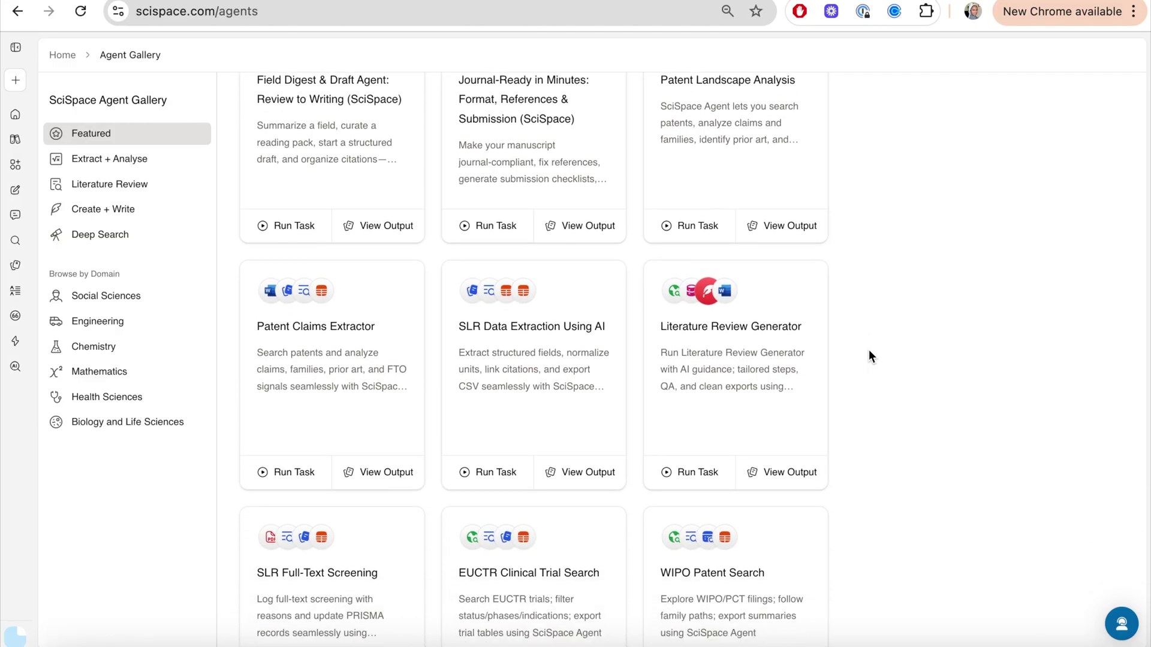
scroll(869, 351, down, 5)
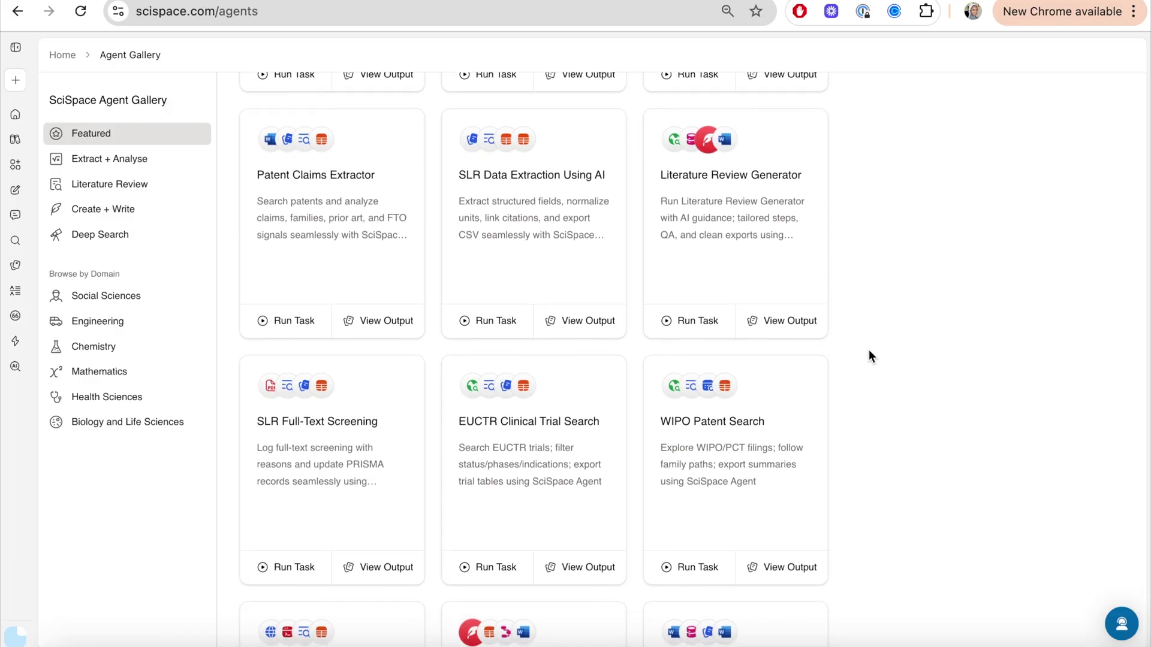
scroll(869, 354, down, 3)
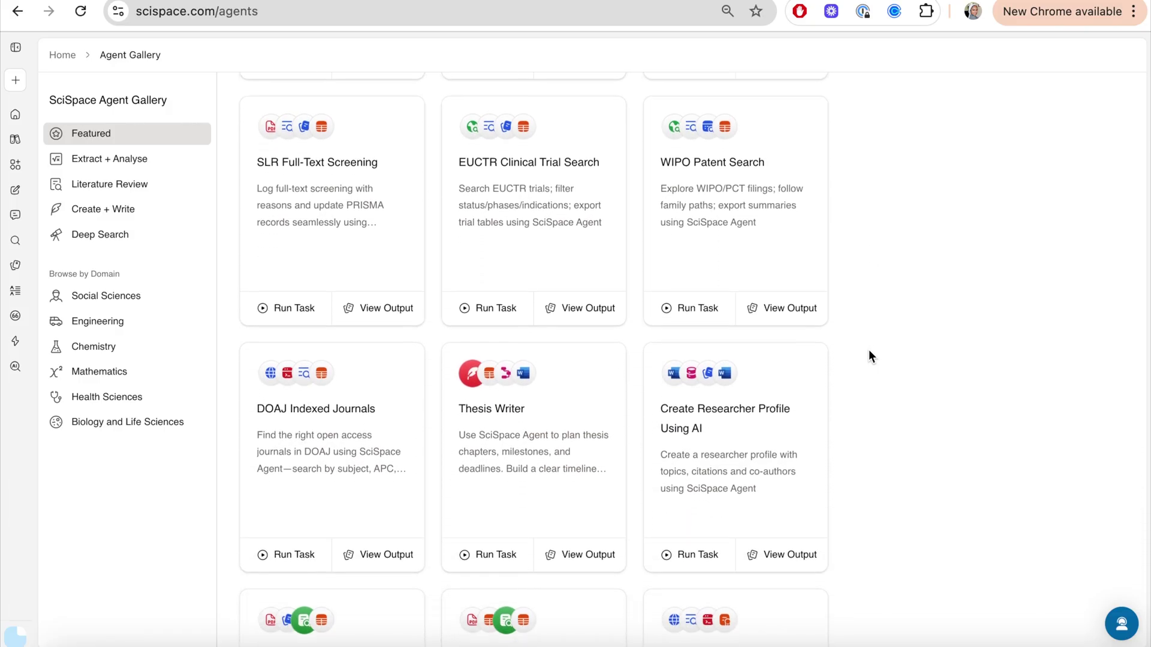
scroll(869, 354, down, 5)
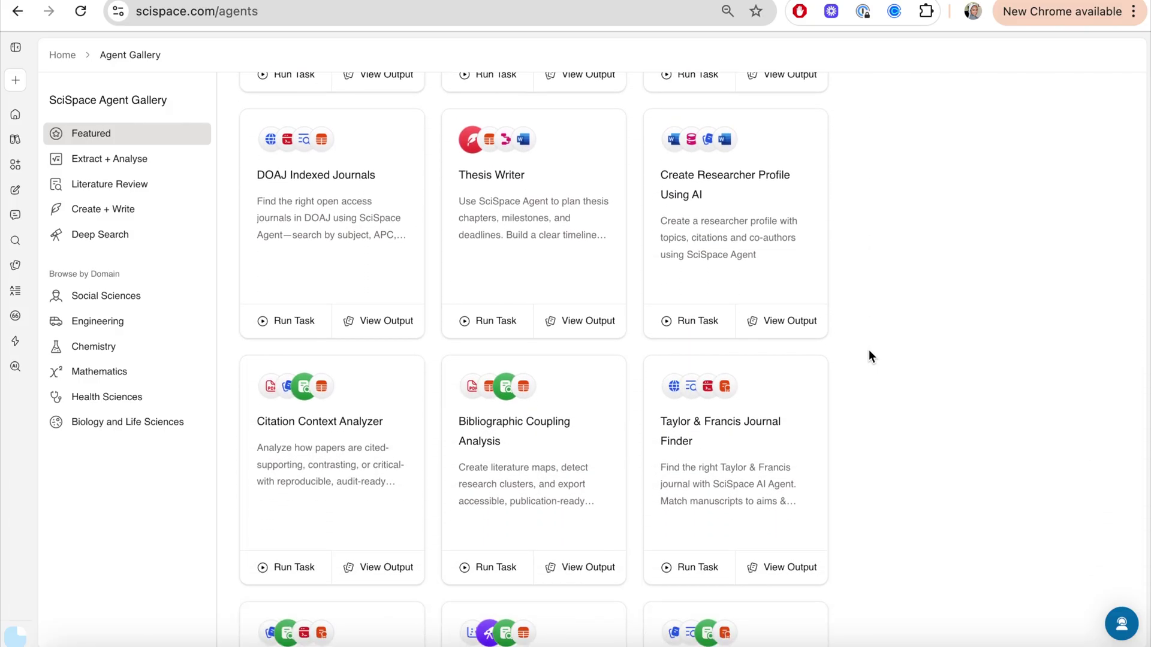
scroll(870, 356, down, 1)
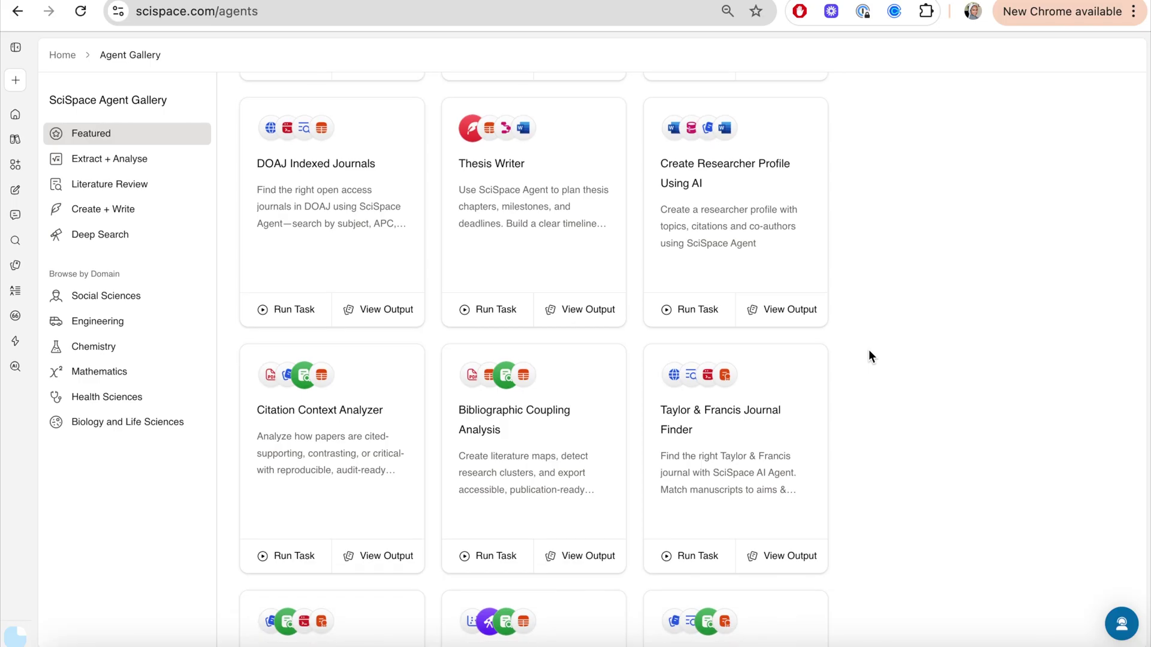
click(501, 322)
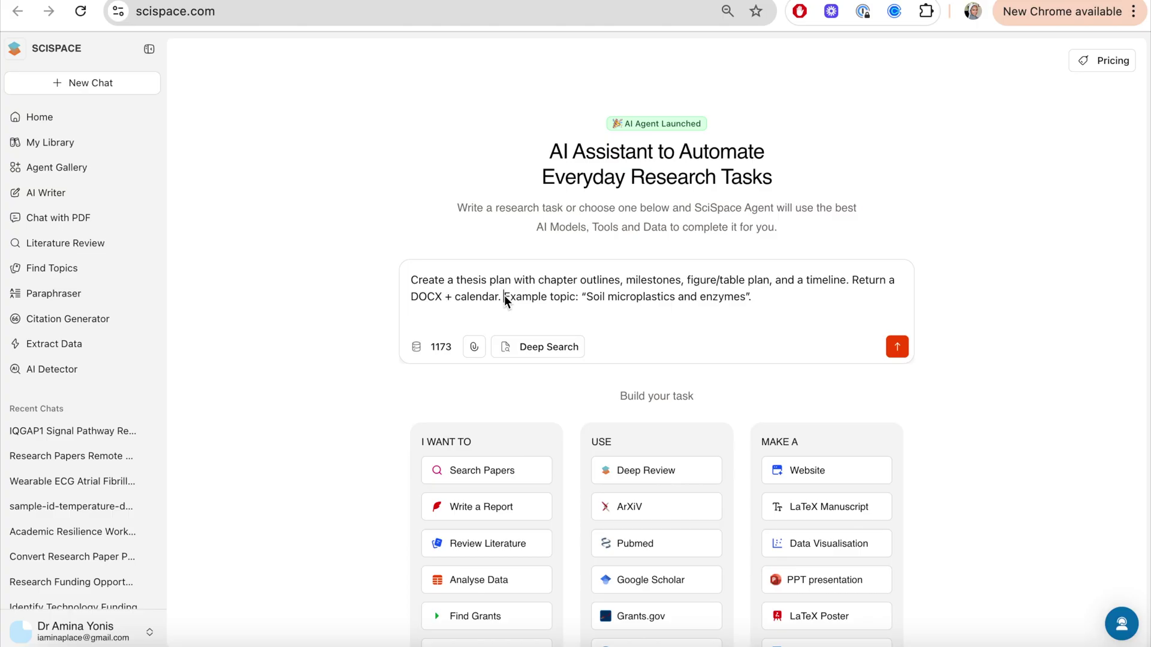
Step: Replace the example topic sentence with your own IQGAP1 thesis topic
drag(505, 296, 768, 302)
text(My)
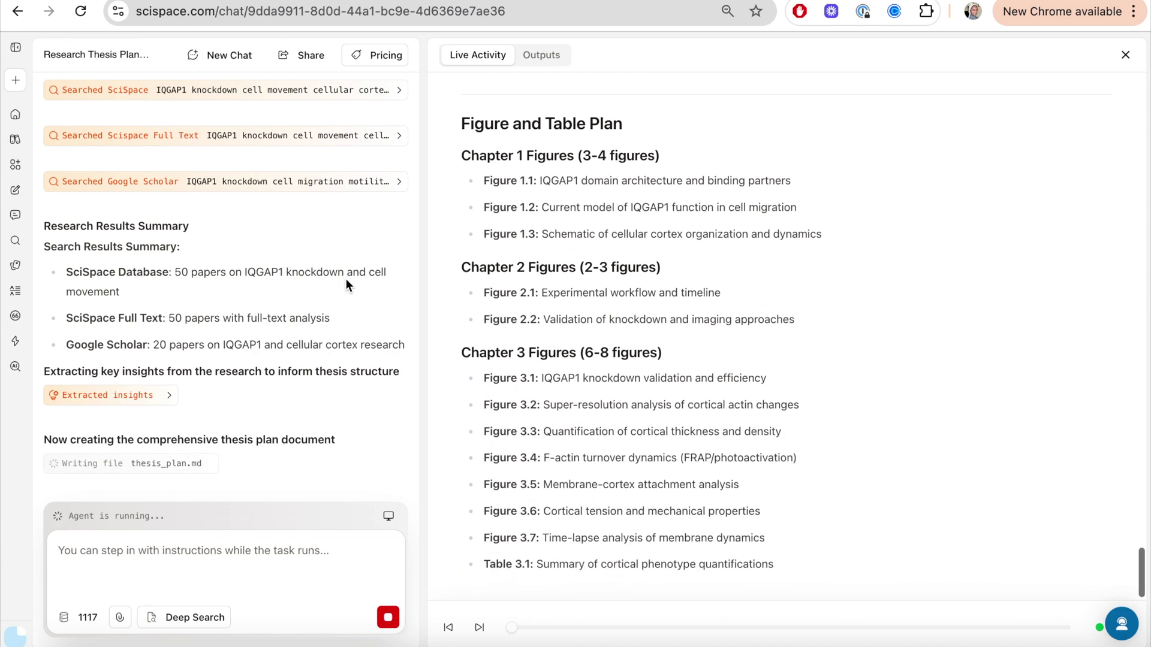
Step: Scroll the chat back up toward the prompt
scroll(346, 279, up, 4)
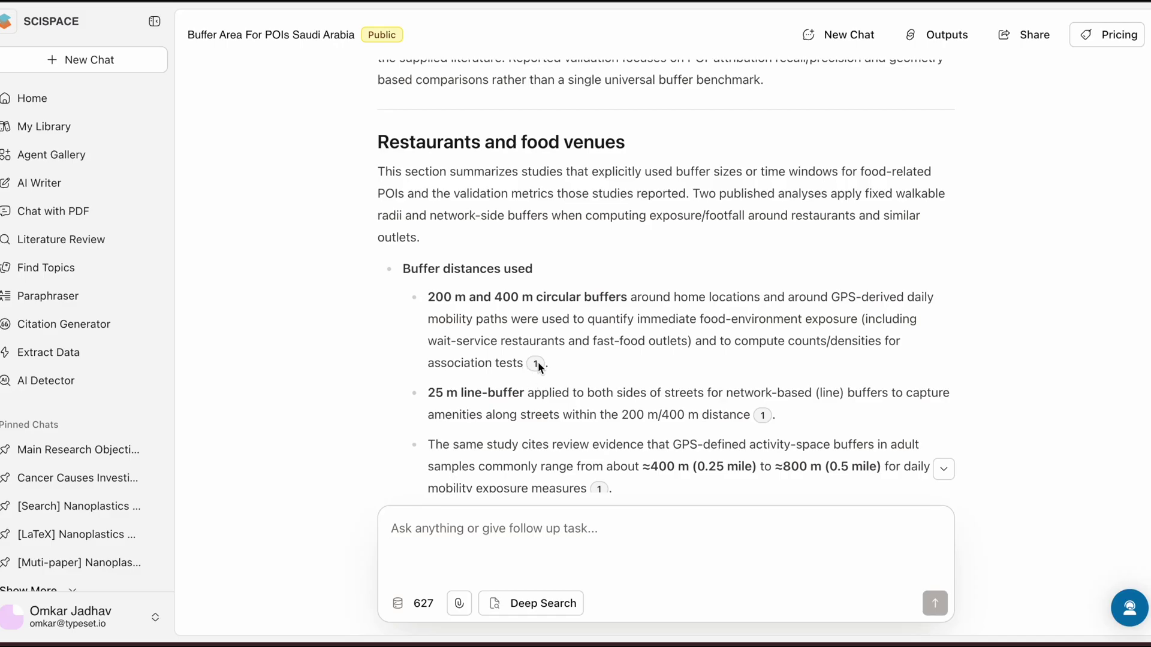
Step: Read the cited paper's abstract and reference list in its info card
mouse_move(537, 363)
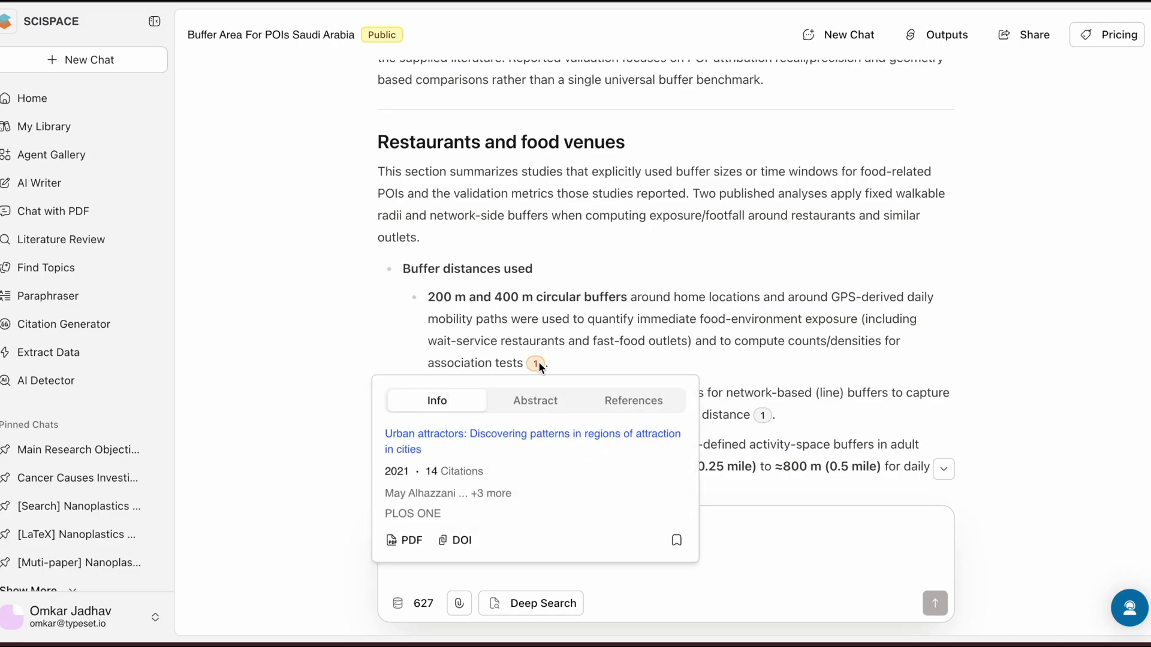
click(523, 403)
scroll(590, 487, down, 5)
click(655, 405)
scroll(591, 512, down, 10)
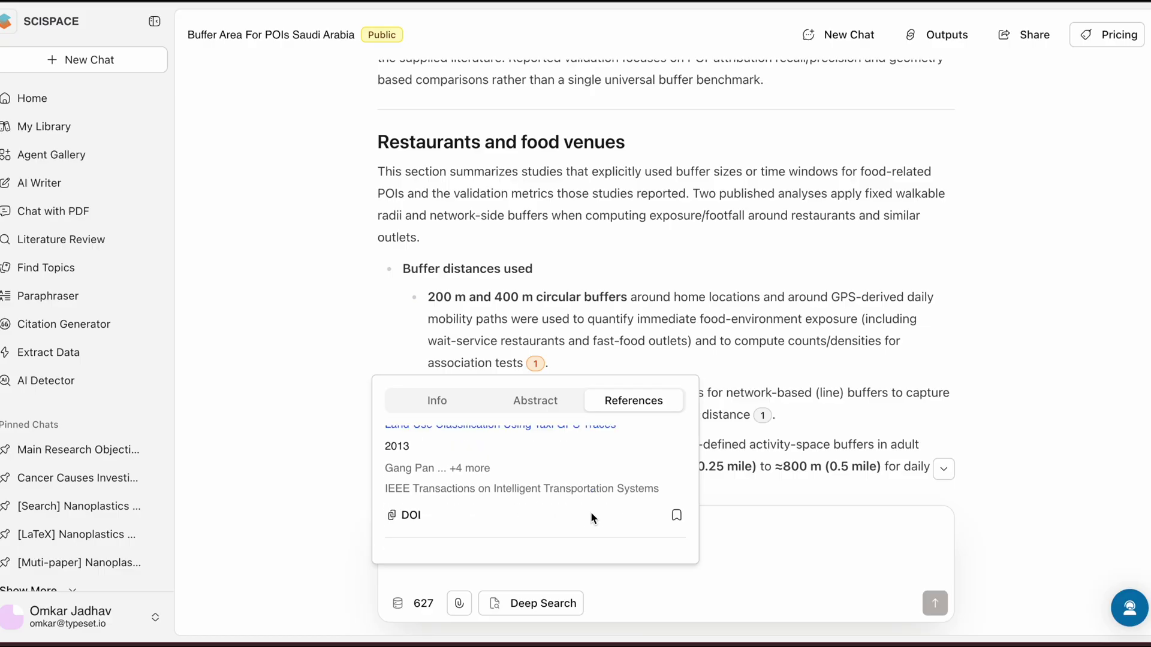
Step: Capture the citation details and save the early-life polystyrene exposure paper to Notebooks
key(super+shift+5)
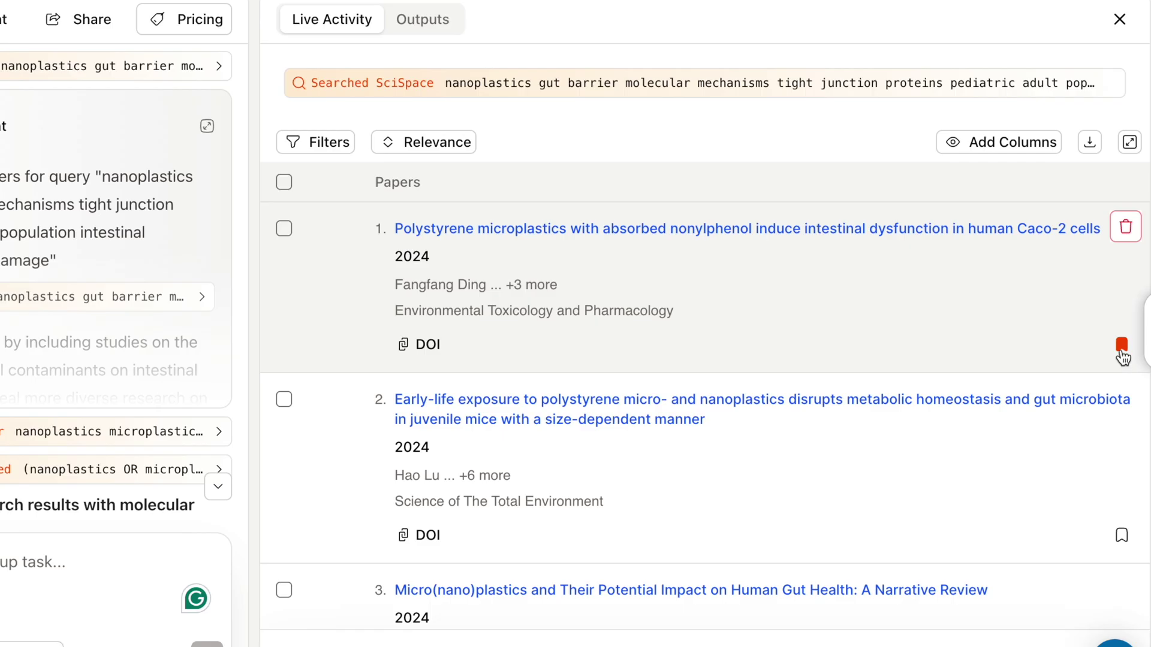
scroll(1010, 429, down, 2)
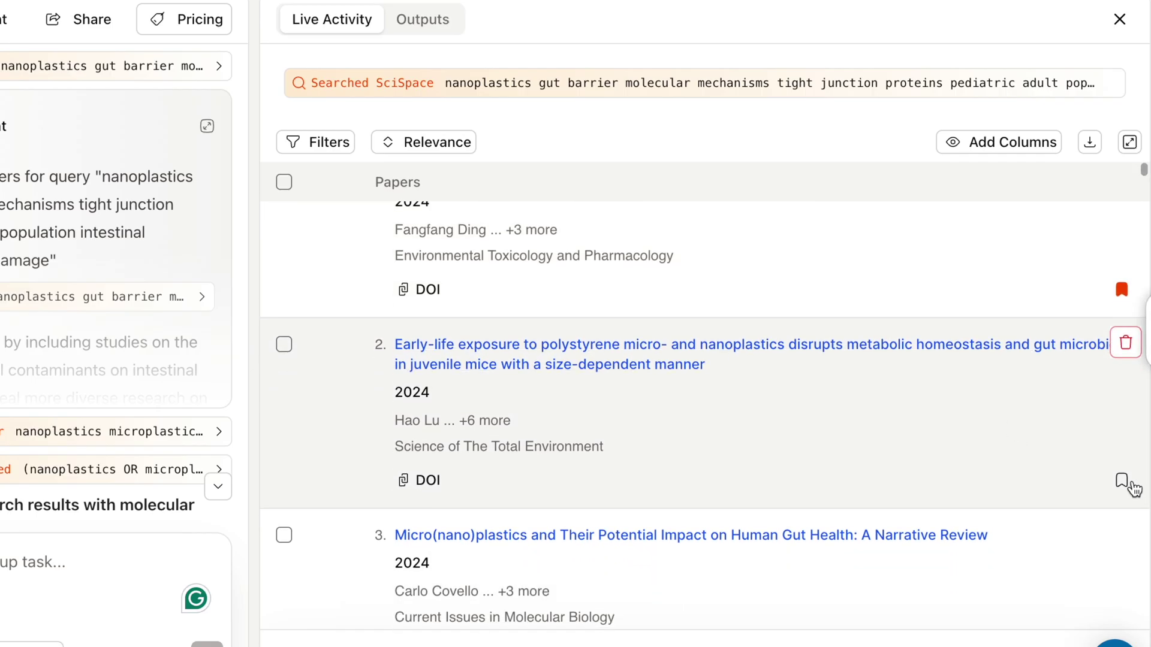
click(1123, 482)
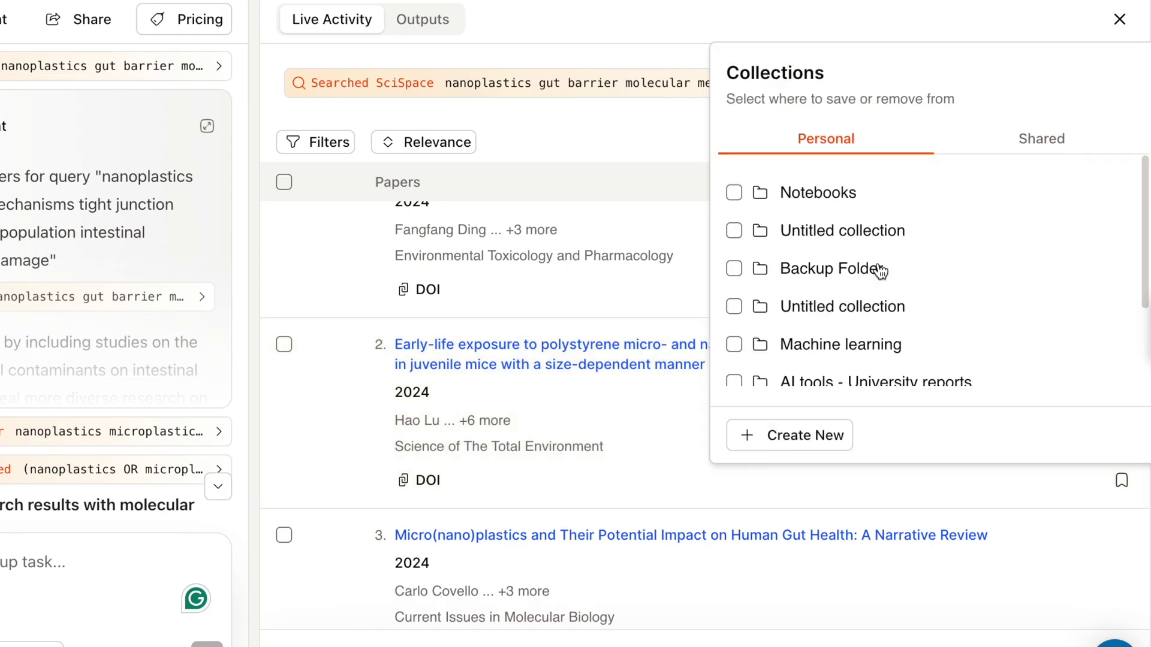
click(757, 192)
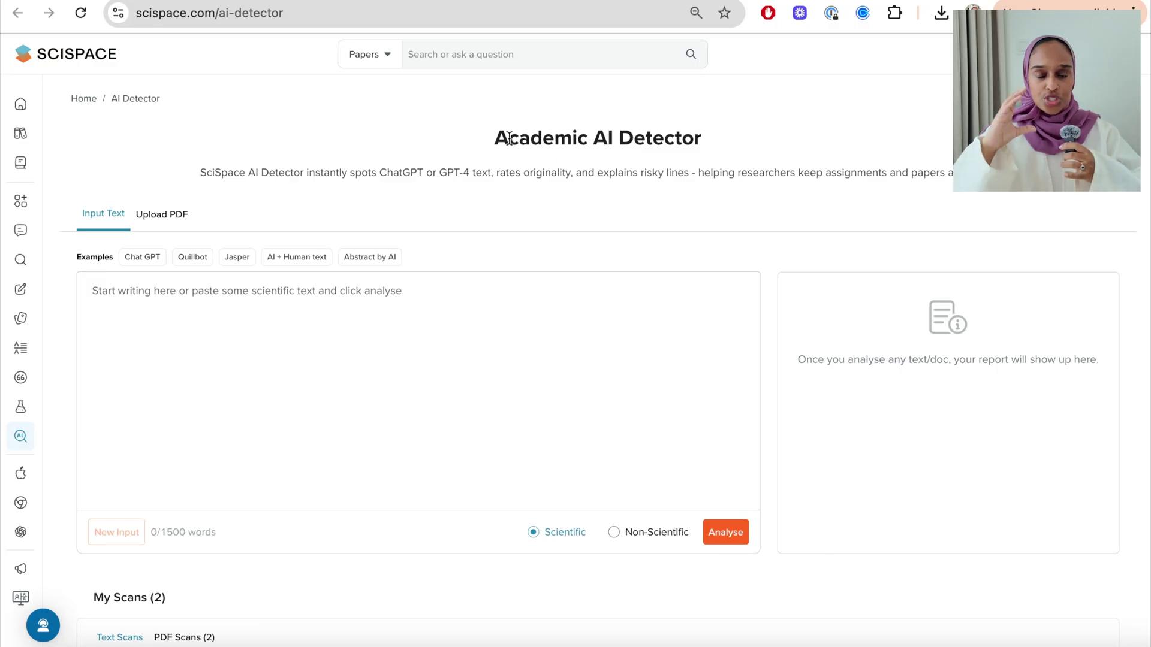
click(148, 223)
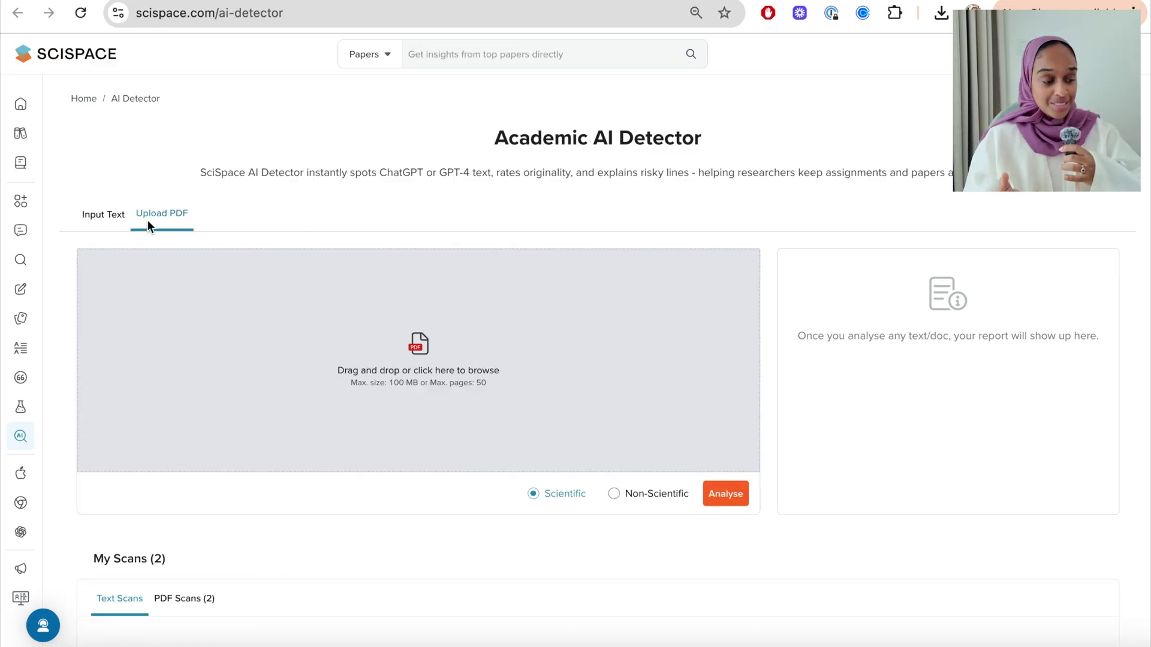
click(97, 225)
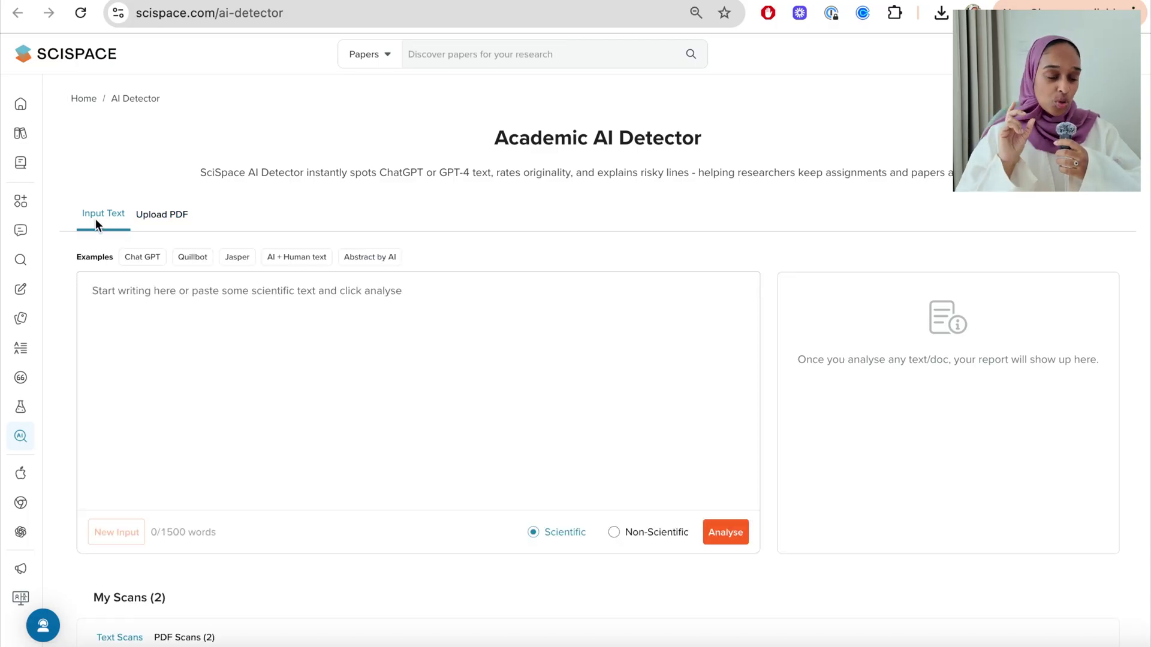
click(203, 345)
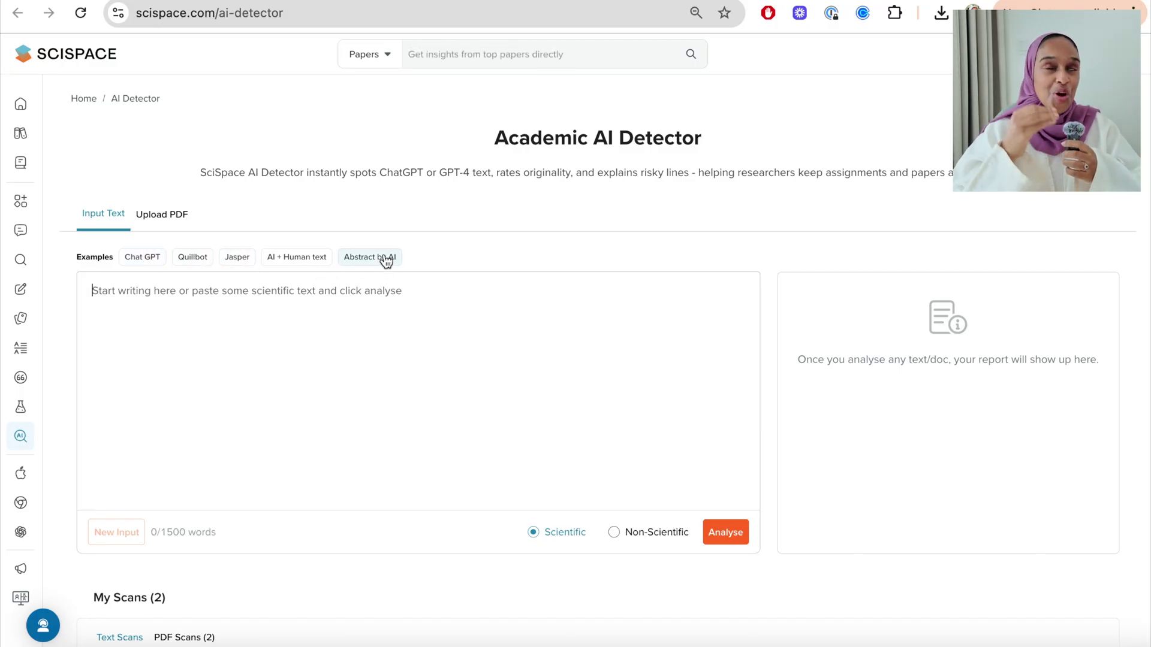
click(614, 533)
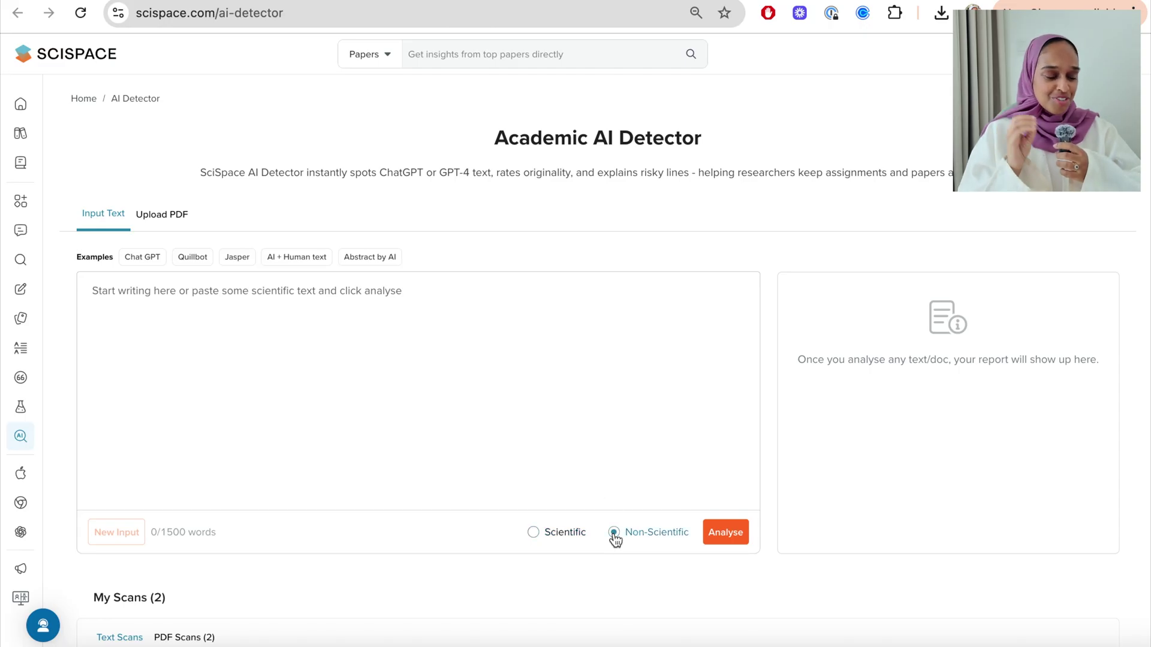
click(533, 534)
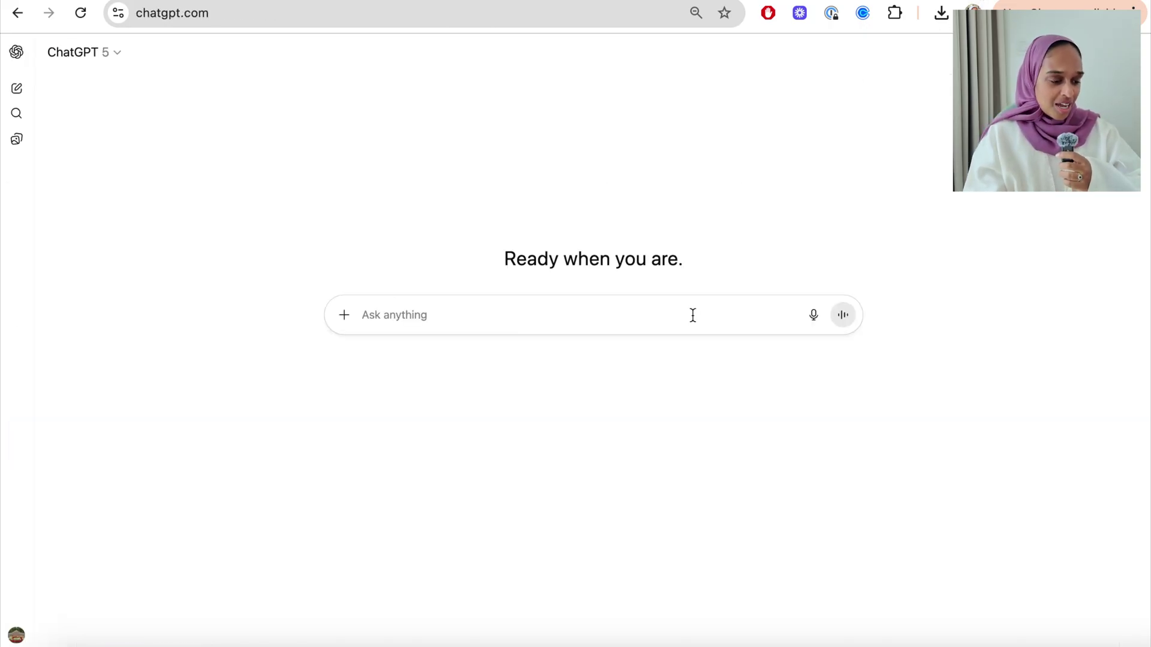
text(w)
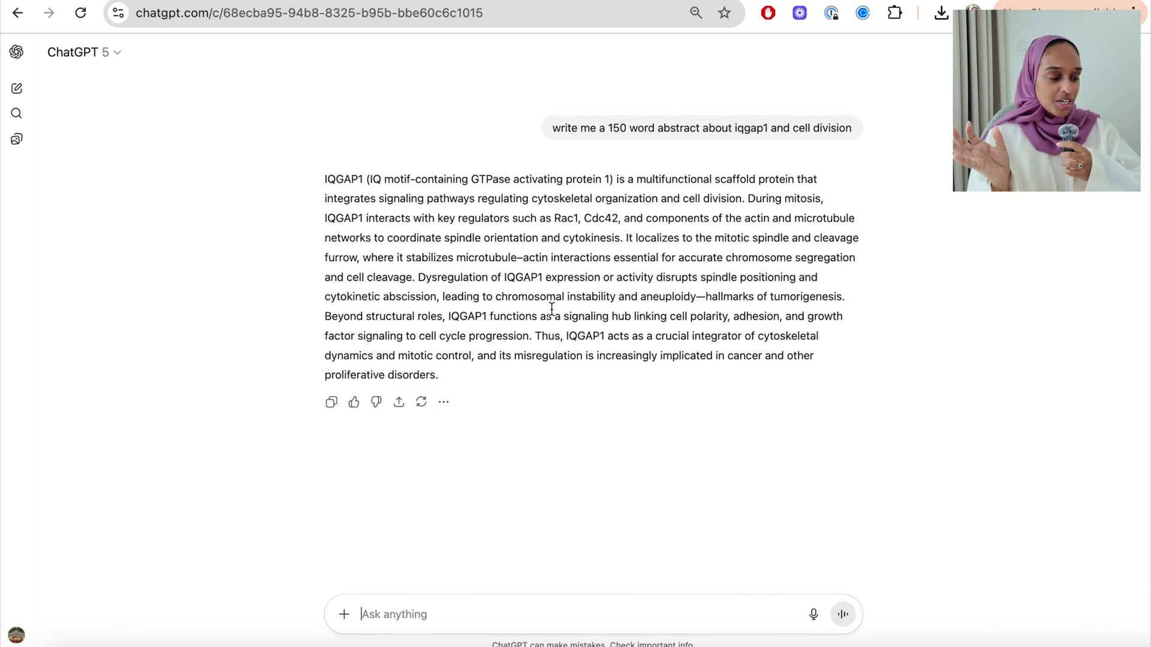
Step: Select ChatGPT's full IQGAP1 abstract for copying and return to the SciSpace AI Detector tab
triple_click(507, 296)
key(ctrl+c)
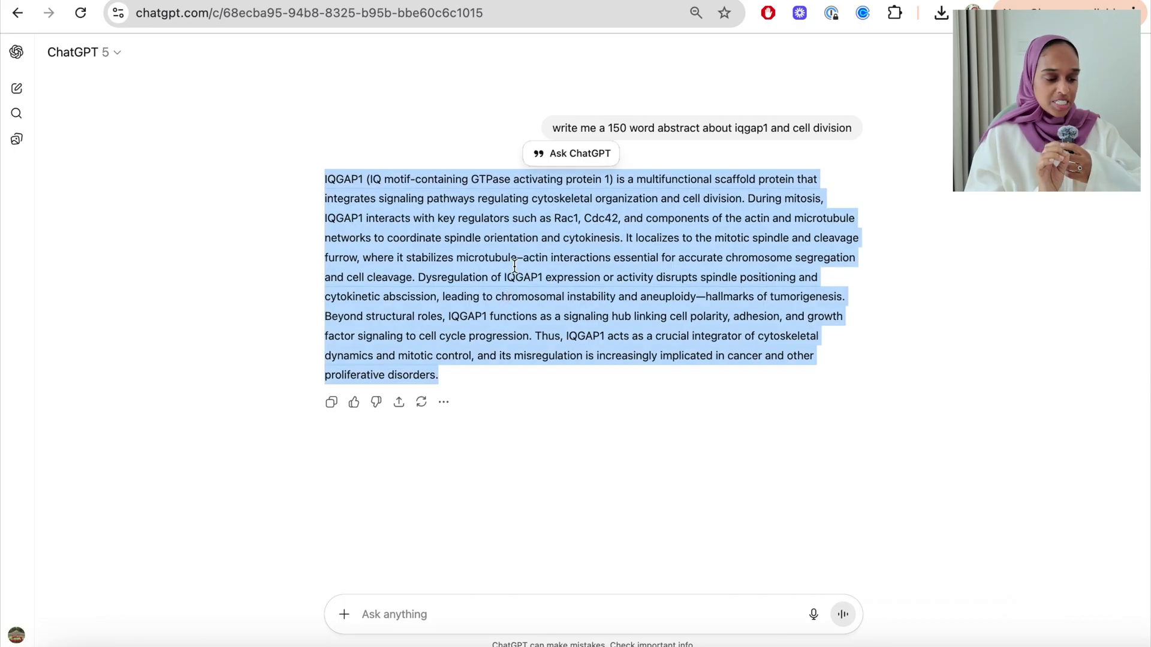
key(ctrl+Tab)
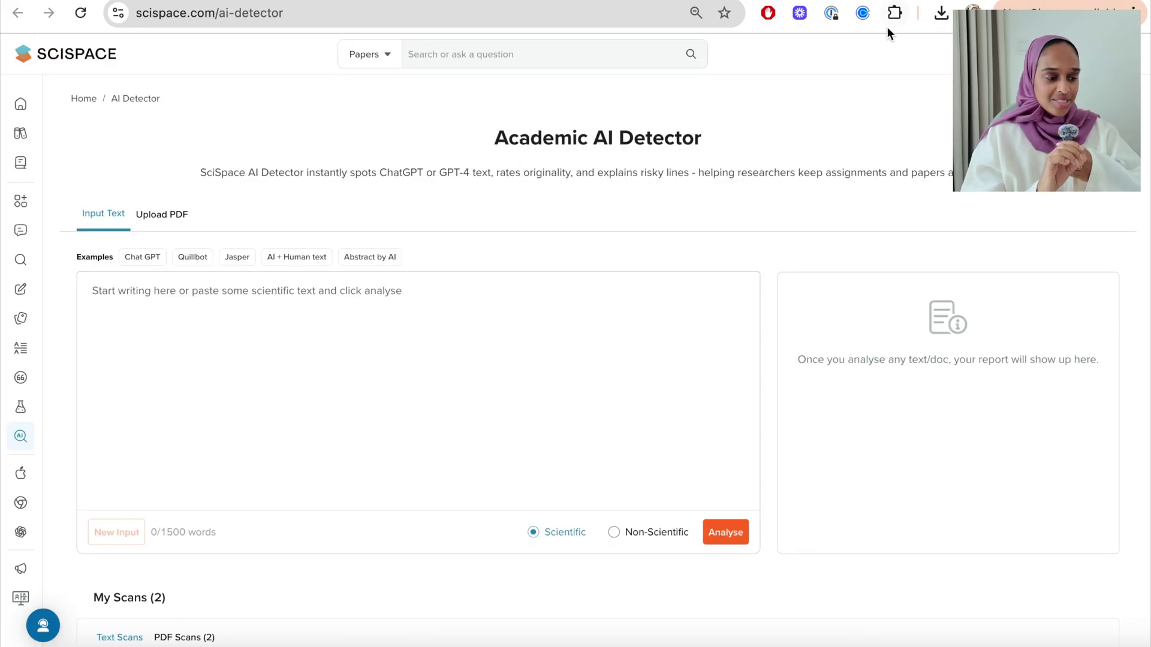
Step: Paste the IQGAP1 abstract into the detector, analyse it, and highlight the 100% AI score
click(316, 300)
key(ctrl+v)
click(726, 532)
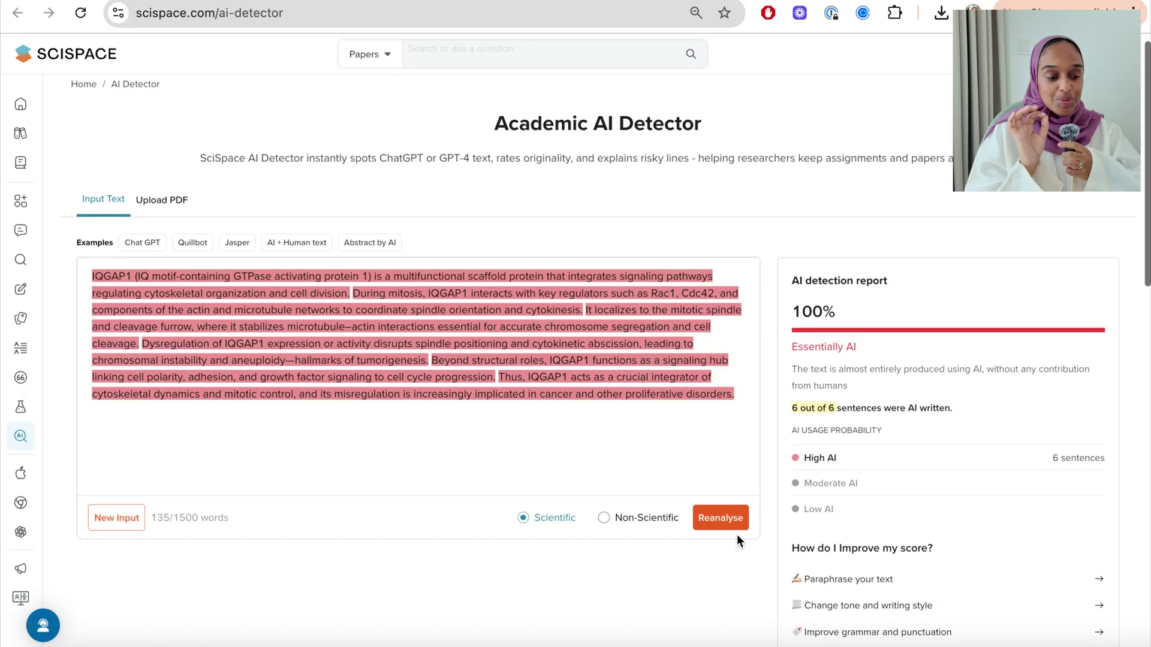
scroll(736, 534, down, 3)
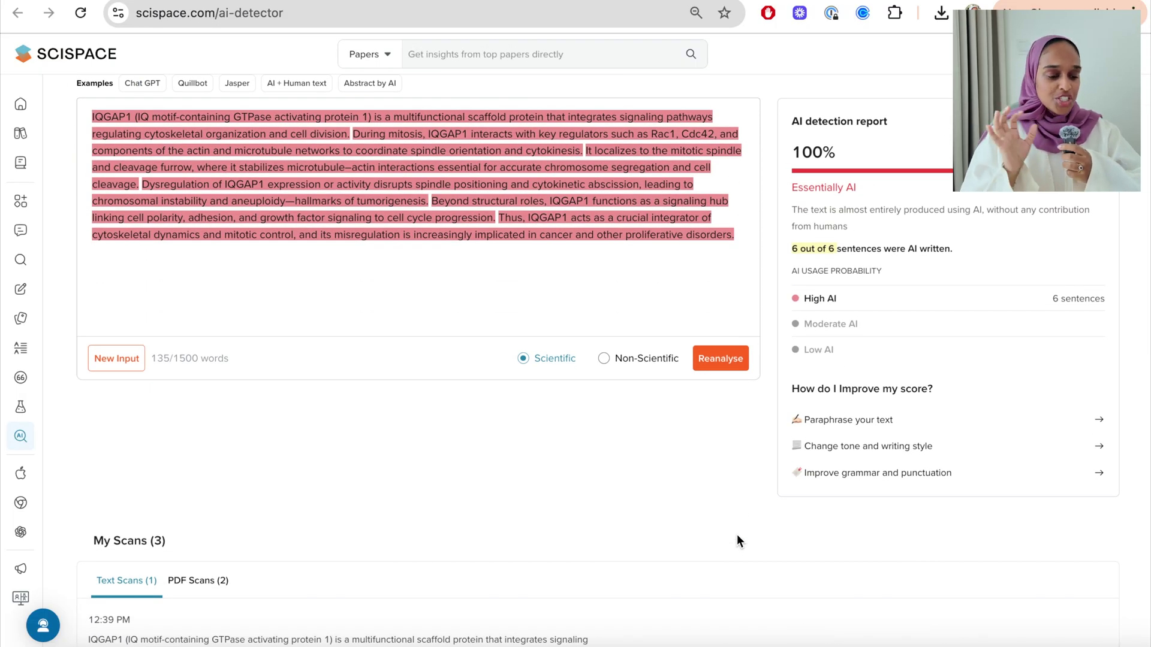
scroll(736, 535, up, 2)
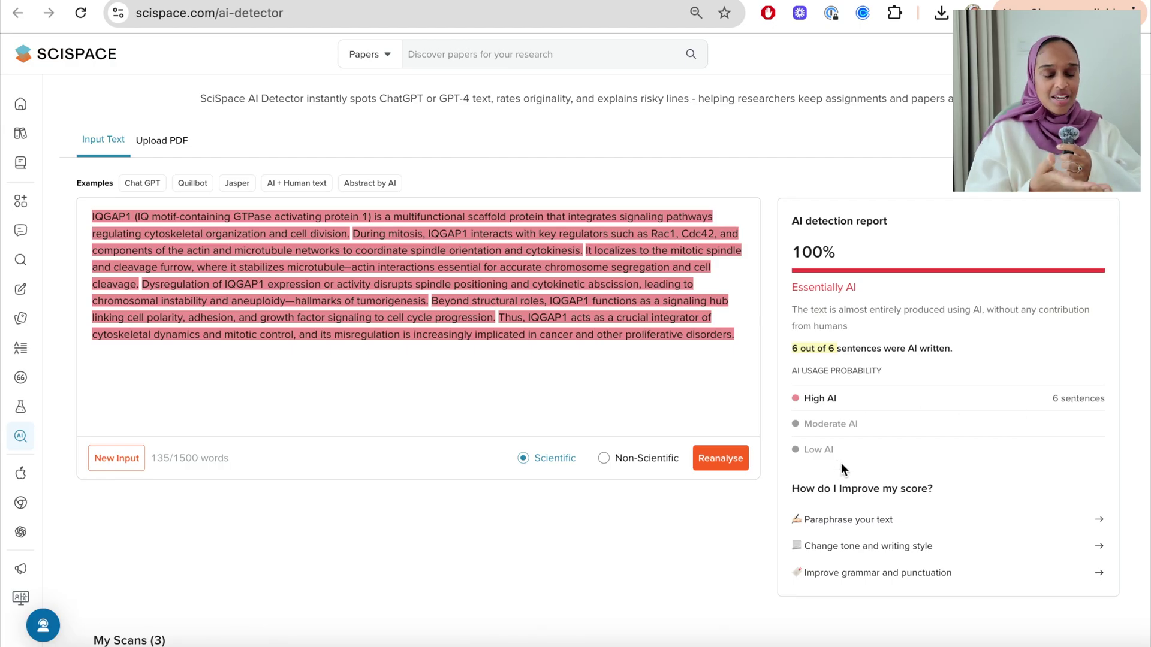
double_click(824, 255)
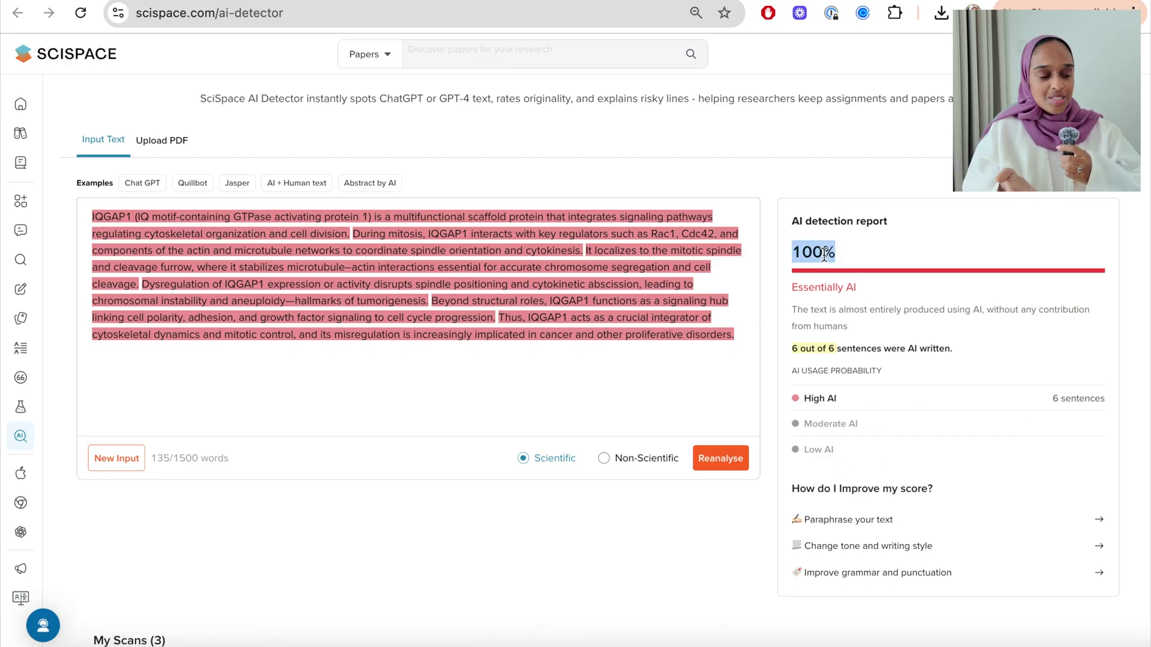